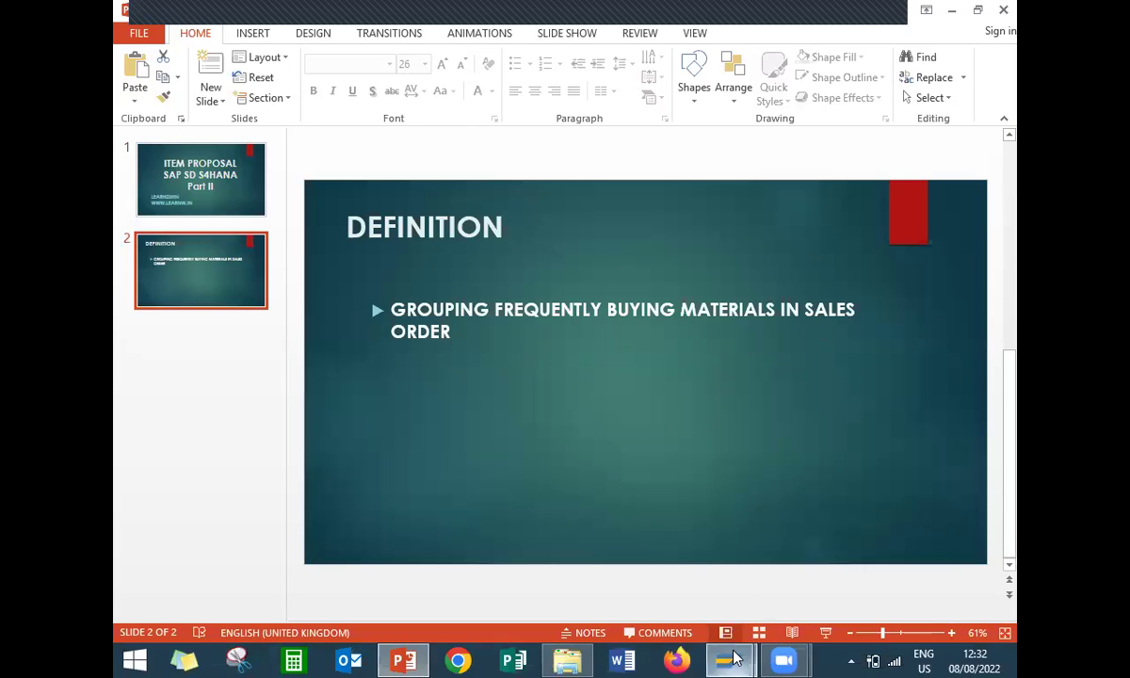
Start transaction VA51 and choose MS as the item proposal type
mouse_move(735, 658)
click(791, 593)
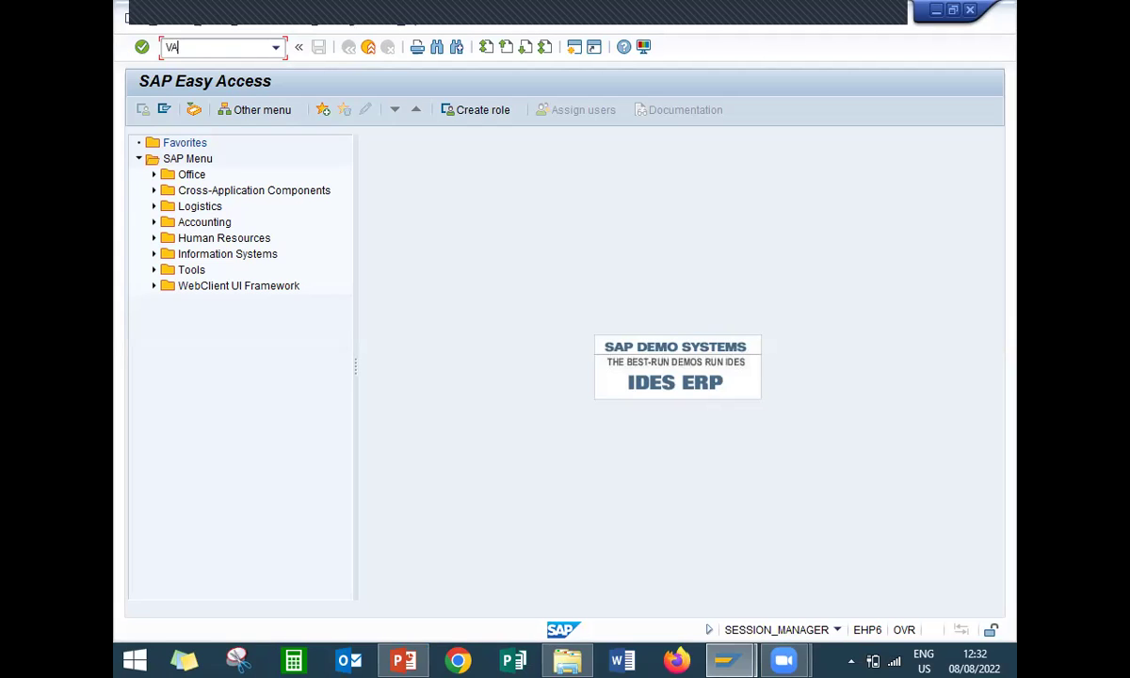
key(Return)
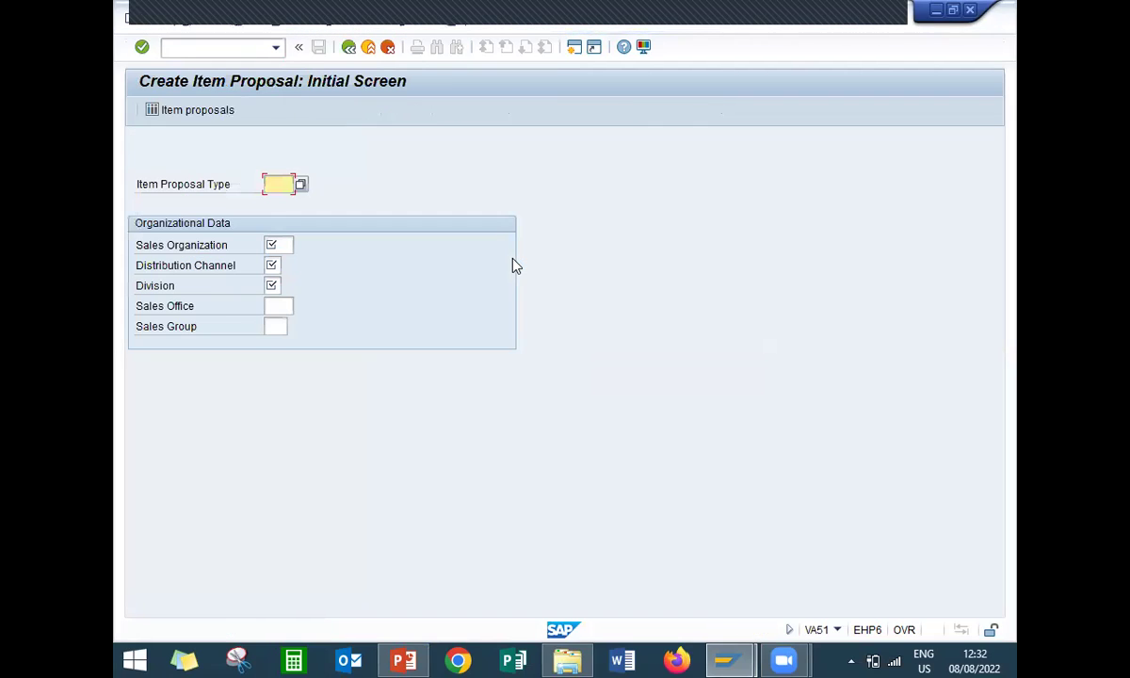
click(301, 184)
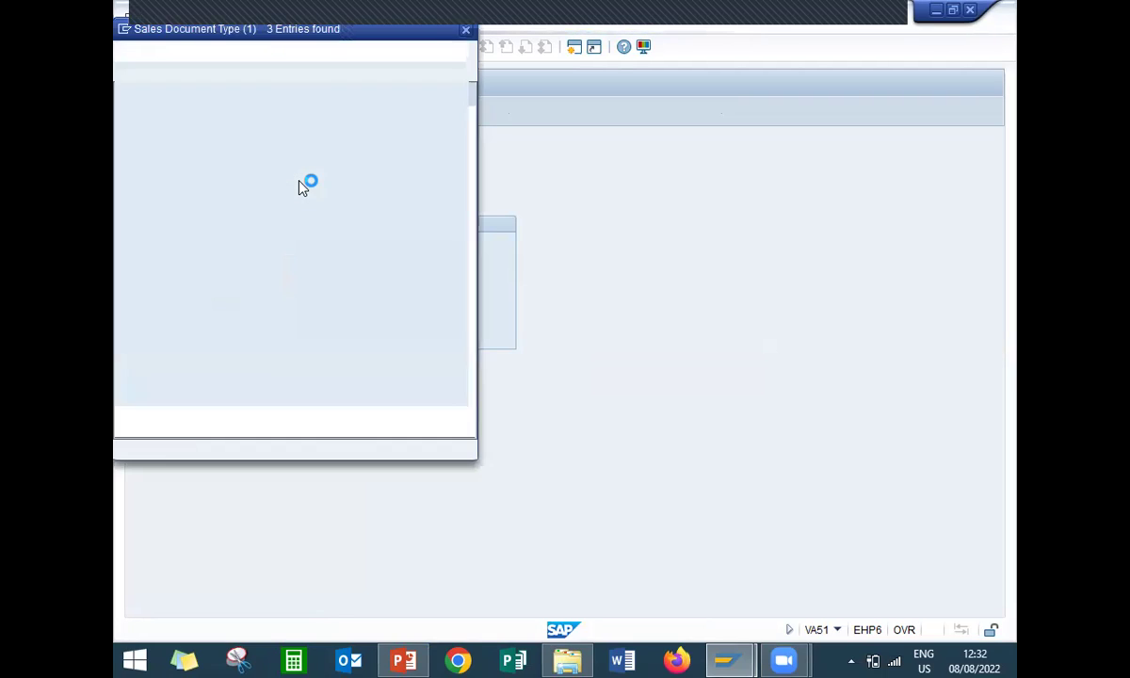
click(171, 175)
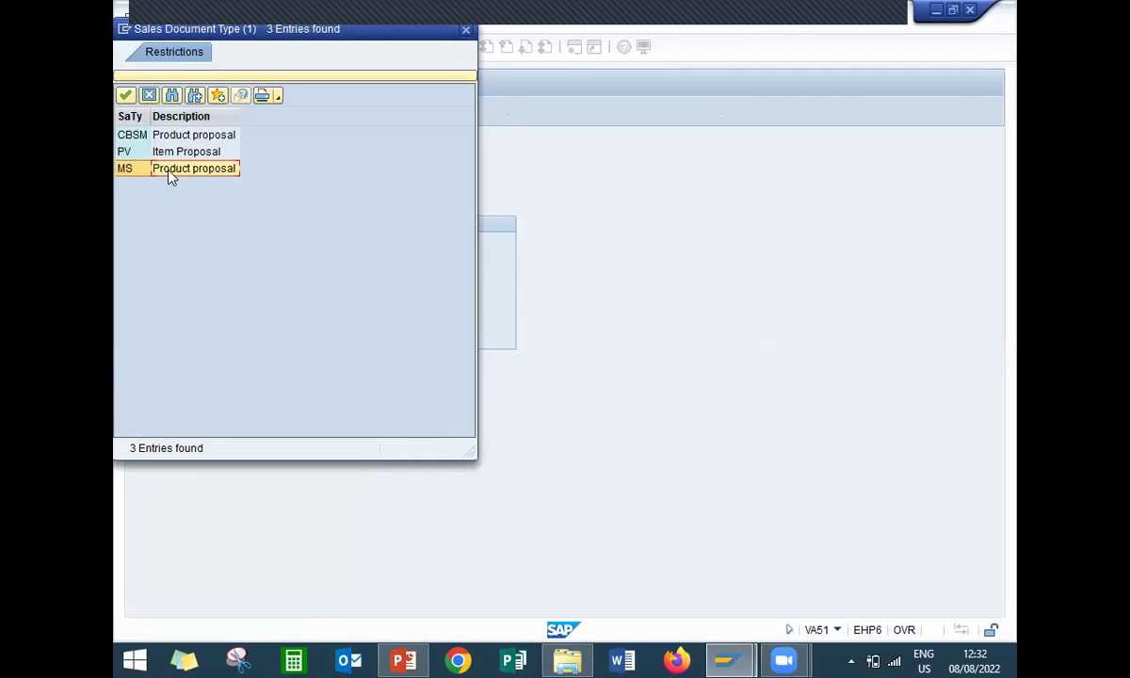
double_click(171, 177)
Enter sales organization LD01, distribution channel LD and division LD to reach the overview
click(282, 246)
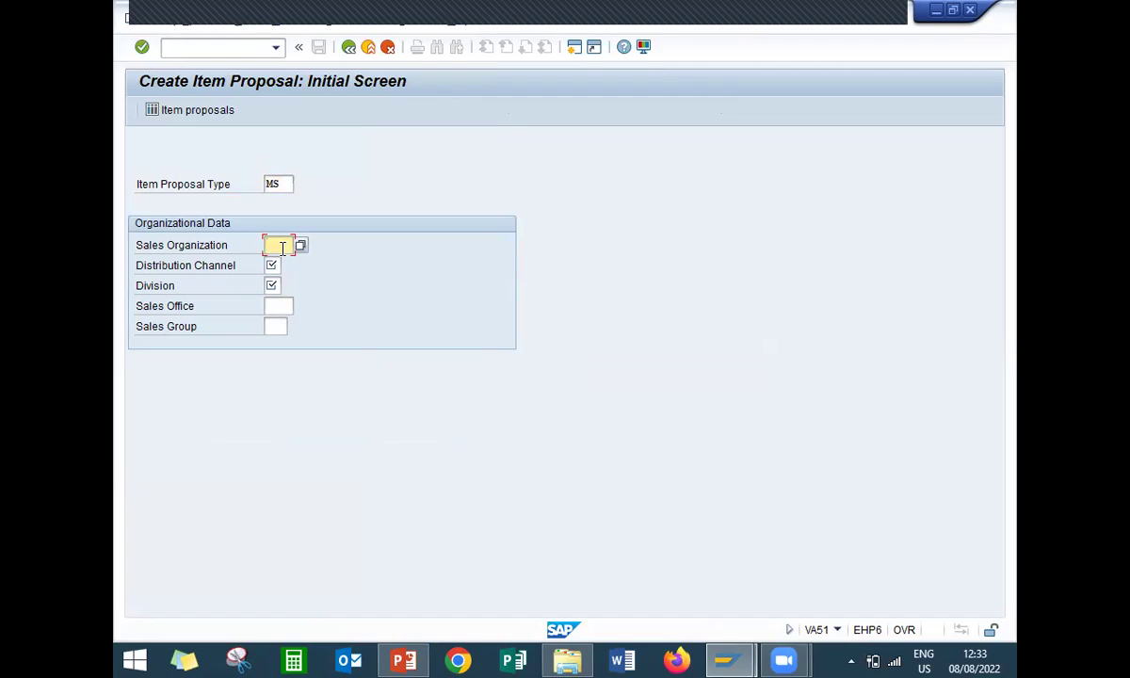
key(Down)
key(Return)
key(Tab)
text(LD)
key(Tab)
key(Down)
key(Down)
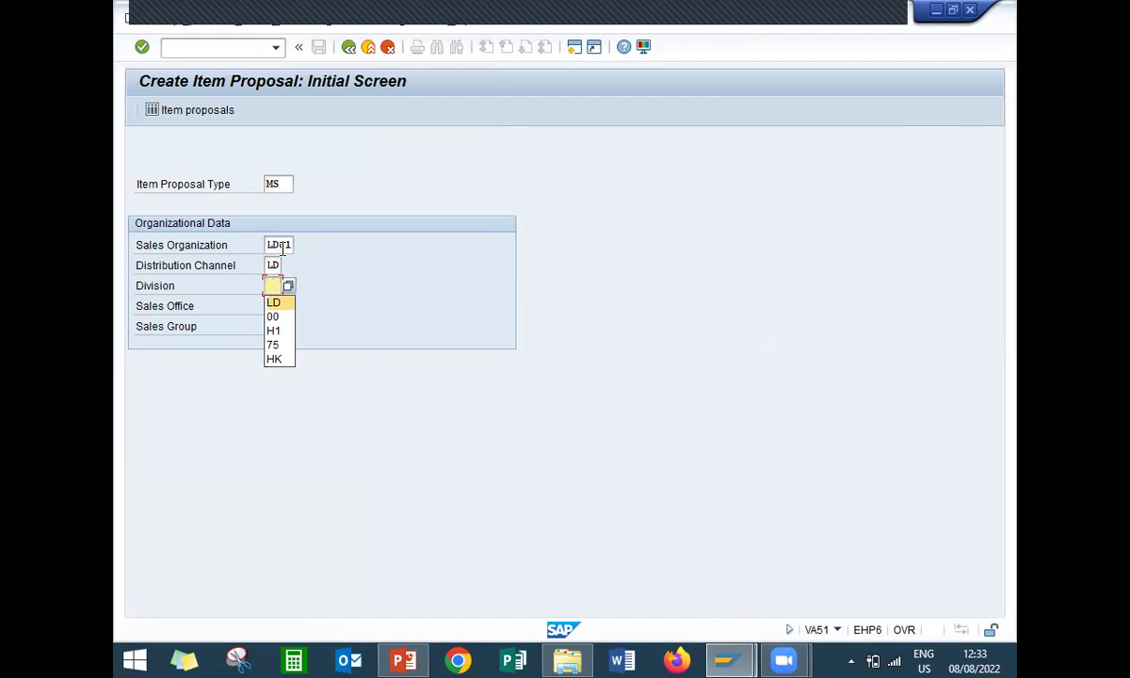
key(Return)
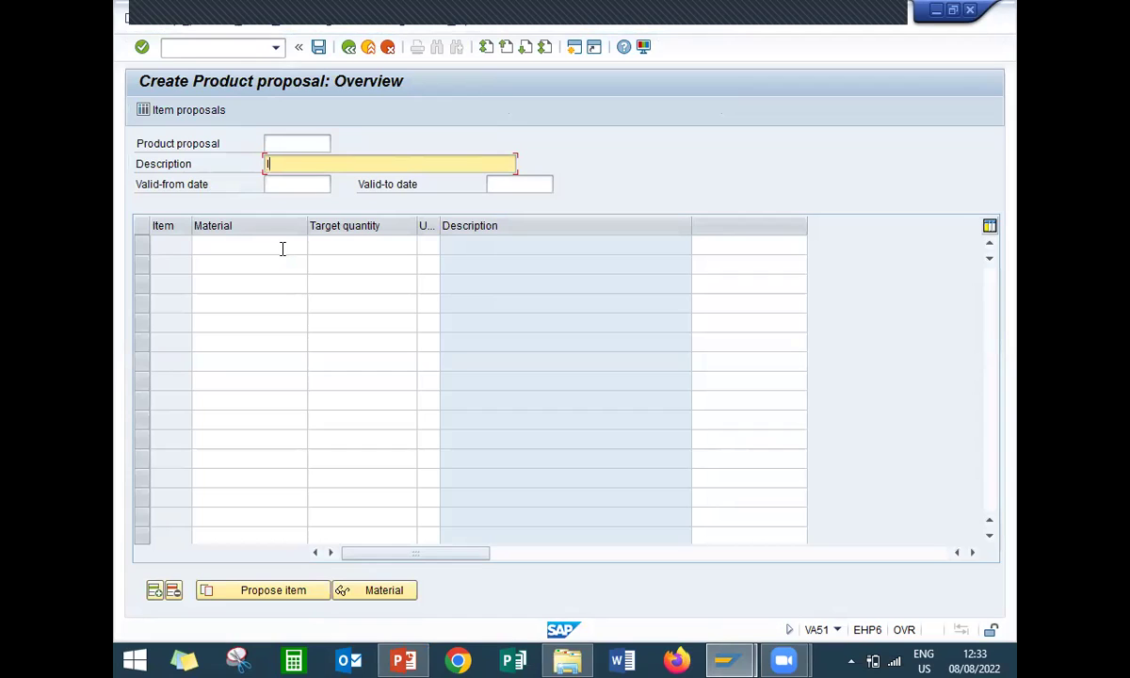
Describe the proposal as 'ITEM PROPSAL 1' and add material 5488 with quantity 55
text(ITEM PROPSAL 1)
click(273, 249)
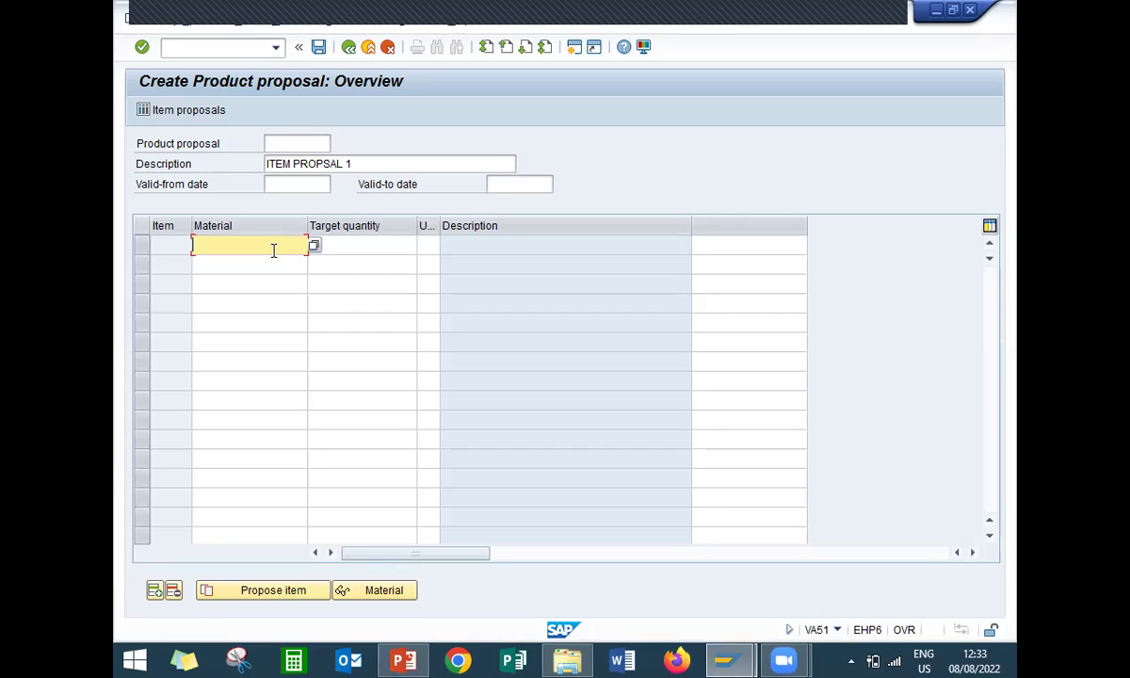
text(5488)
key(Tab)
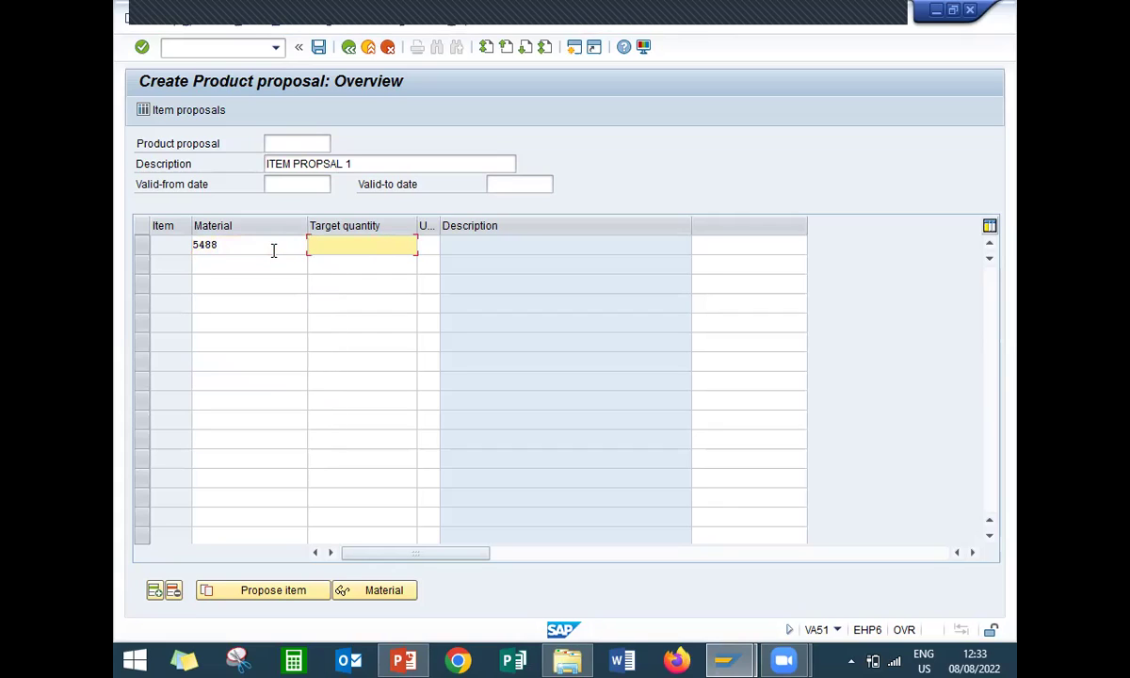
text(55)
key(Return)
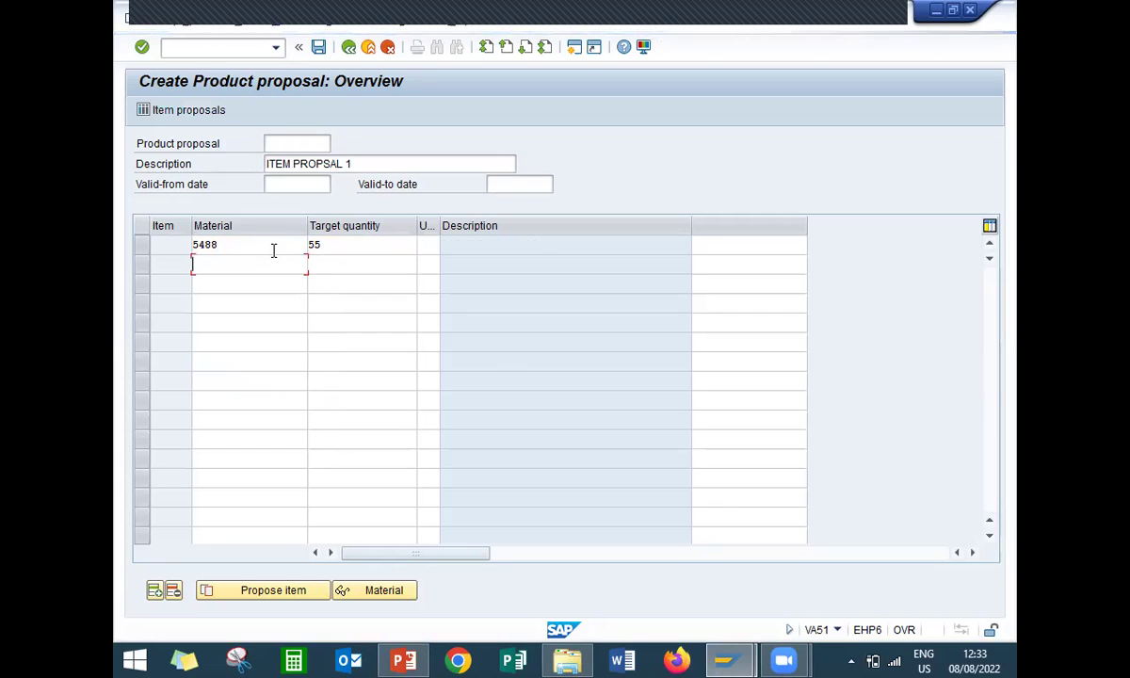
Add material 5489 with quantity 25 and material 5490 with quantity 66
text(5)
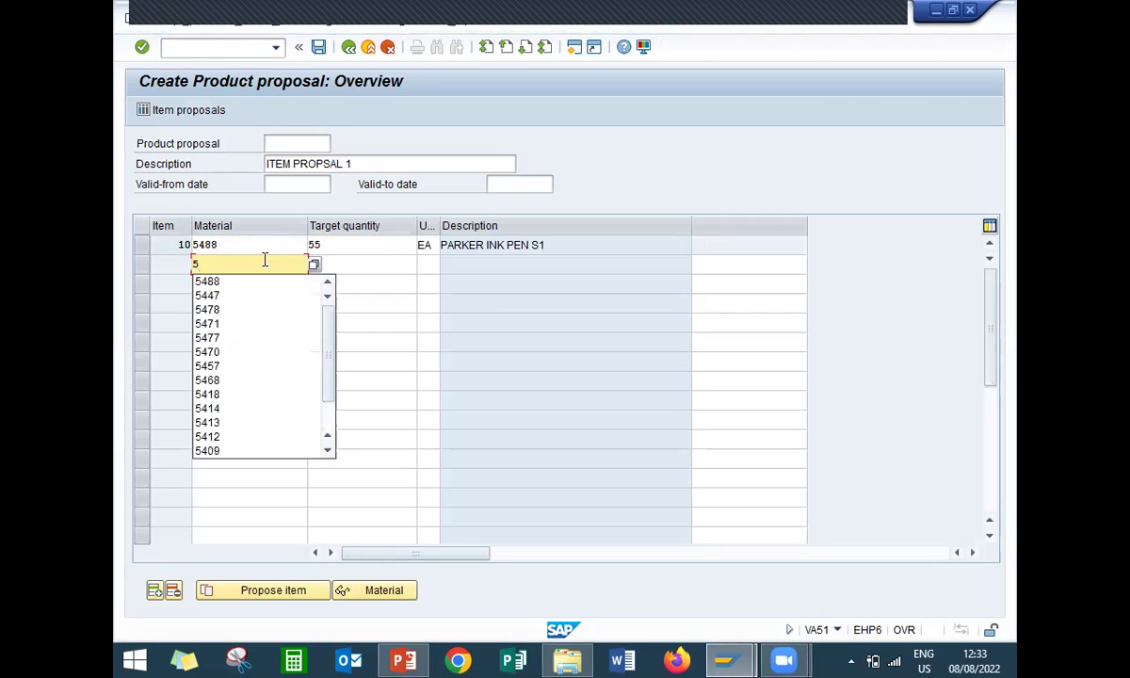
text(489)
key(Tab)
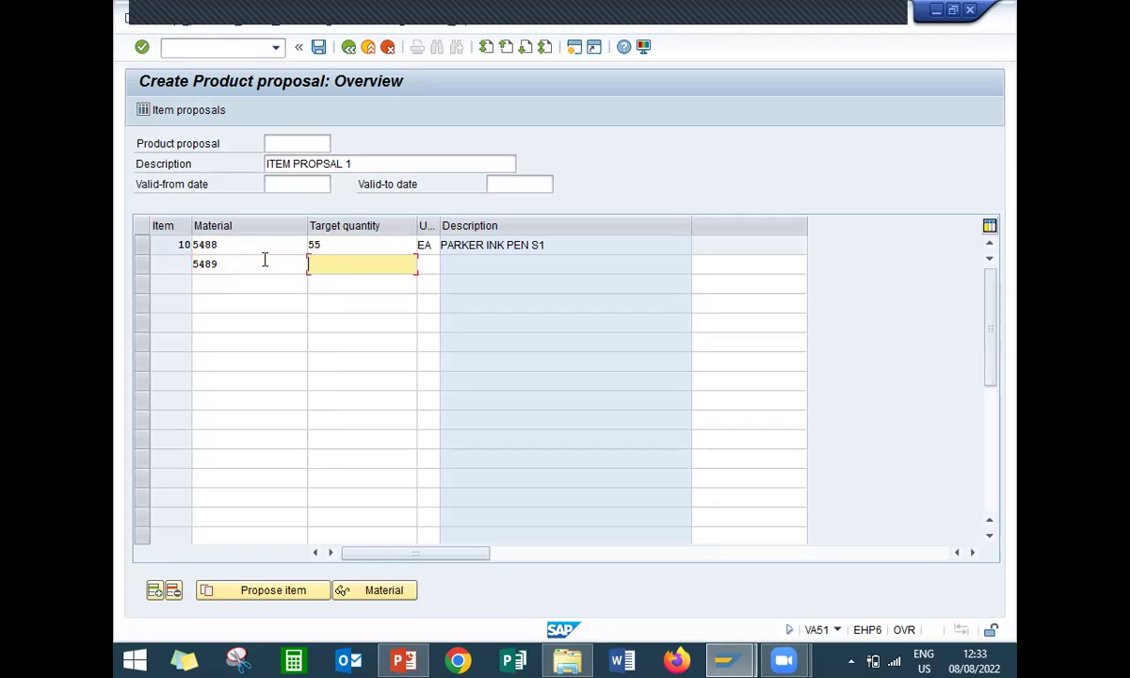
text(25)
key(Return)
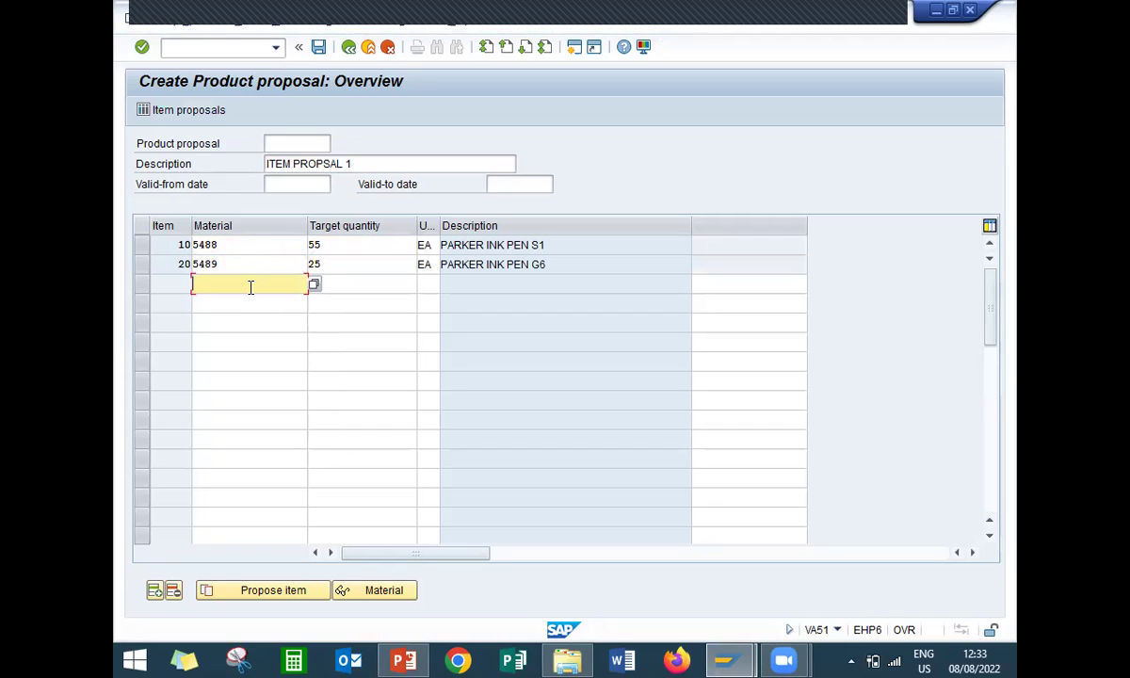
text(5490)
key(Tab)
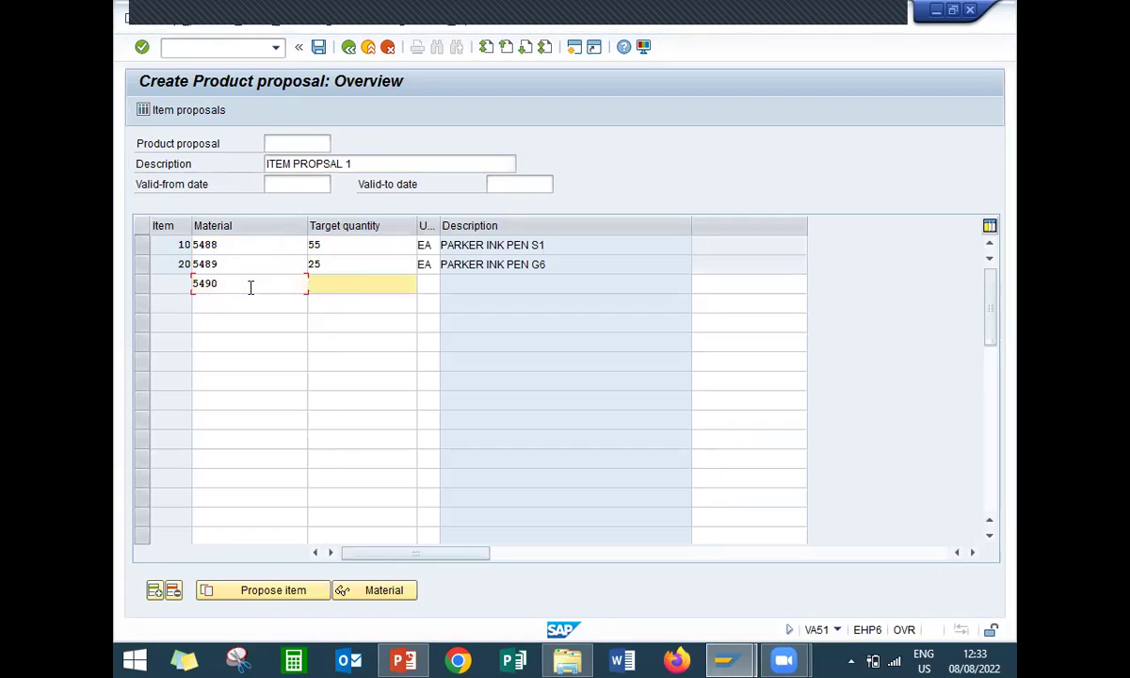
text(66)
key(Return)
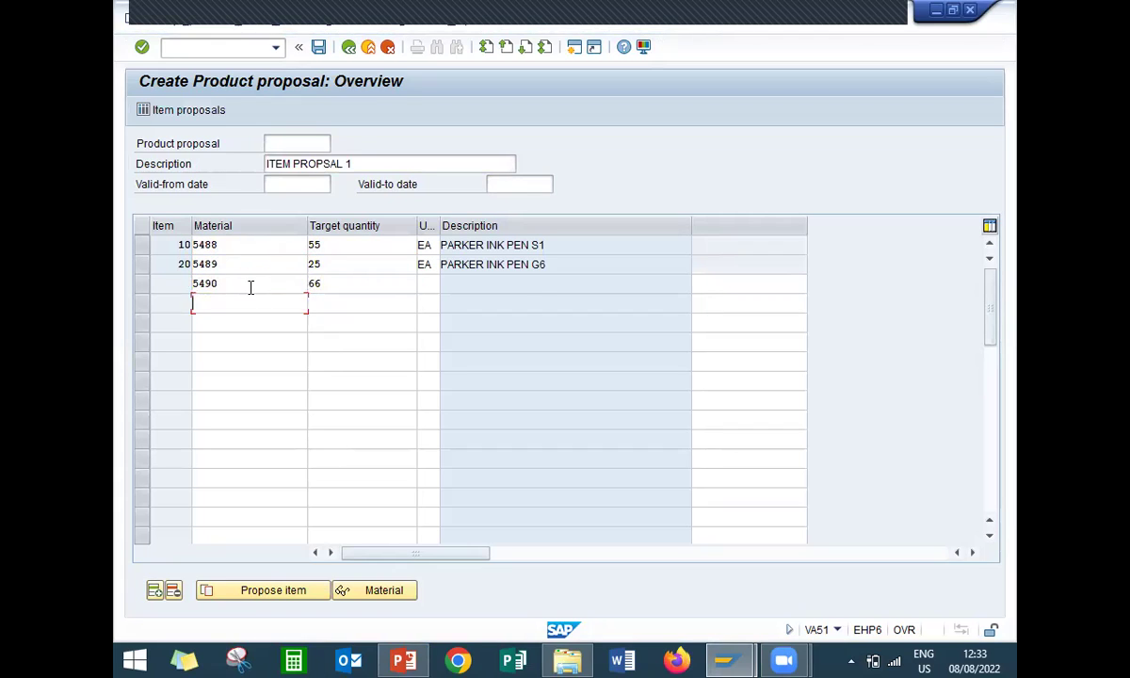
Save the product proposal and read its new number in the message details
click(318, 46)
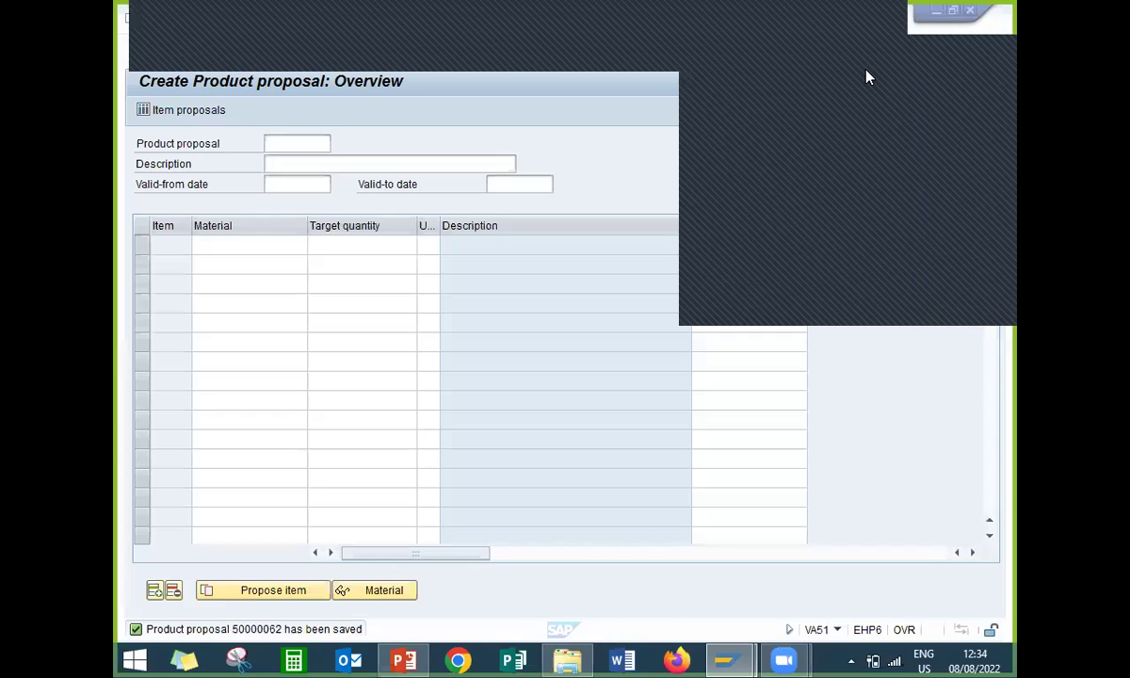
double_click(269, 628)
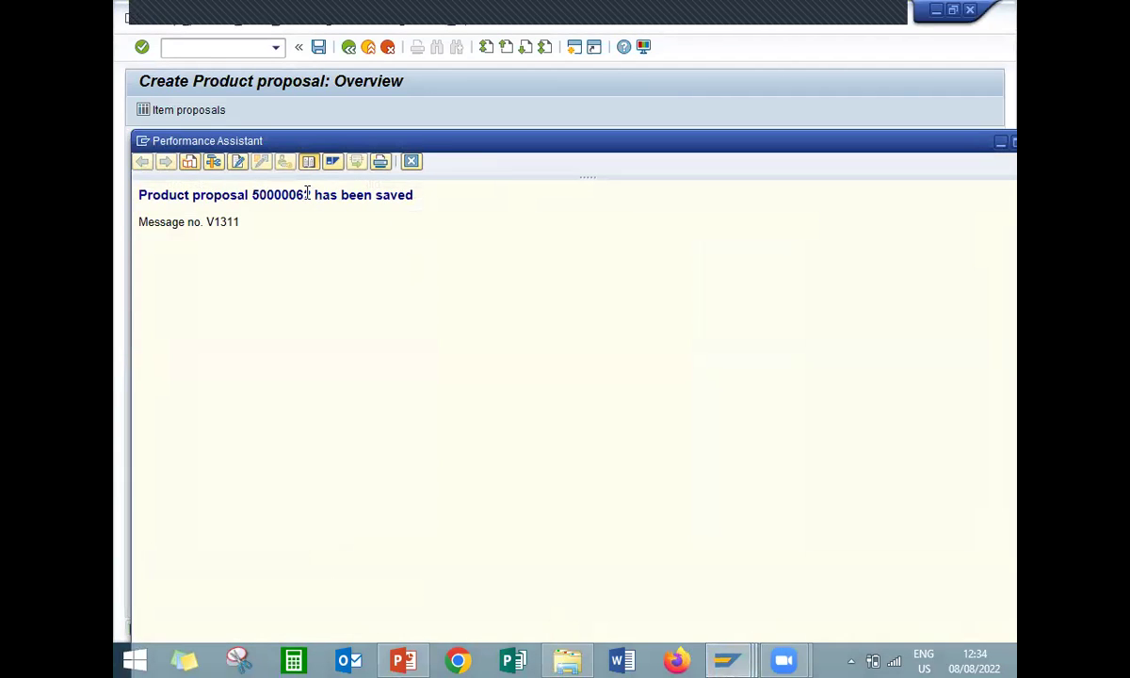
double_click(282, 194)
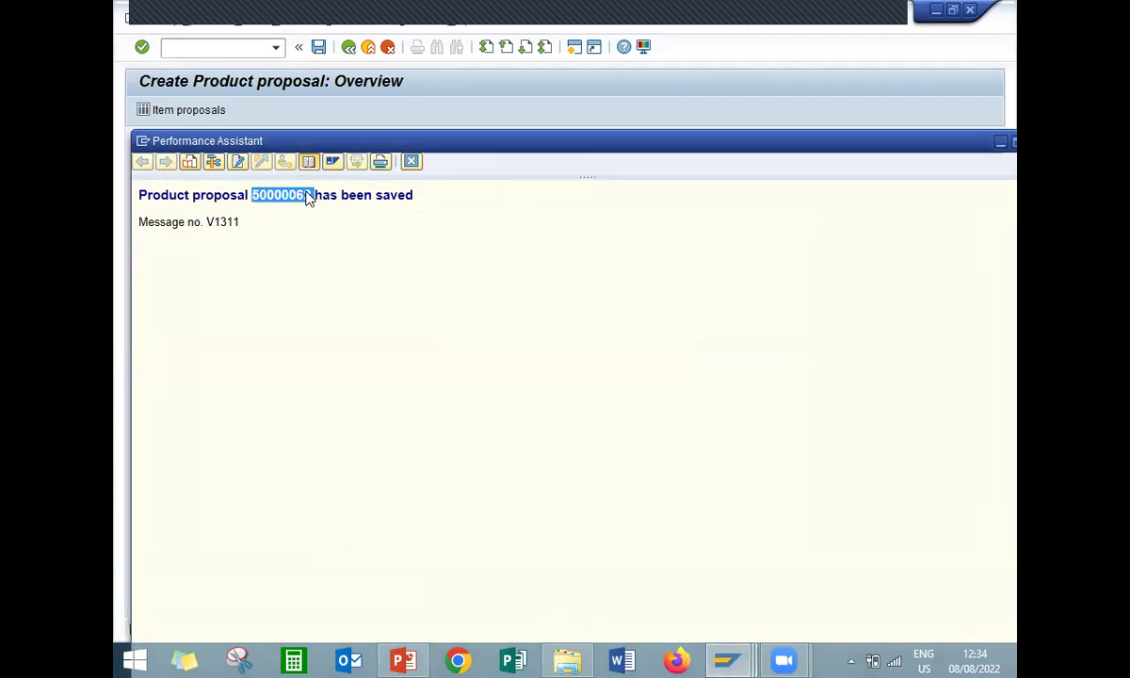
click(411, 161)
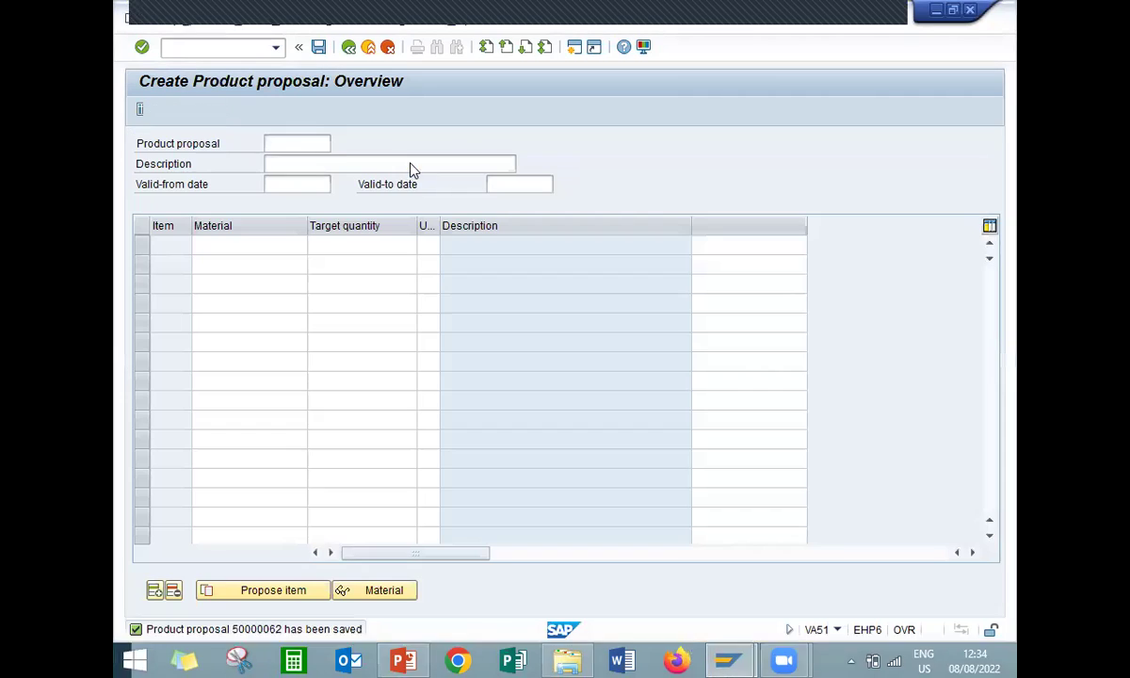
Start a VA01 order of type OR and fill the sold-to party from history
click(204, 47)
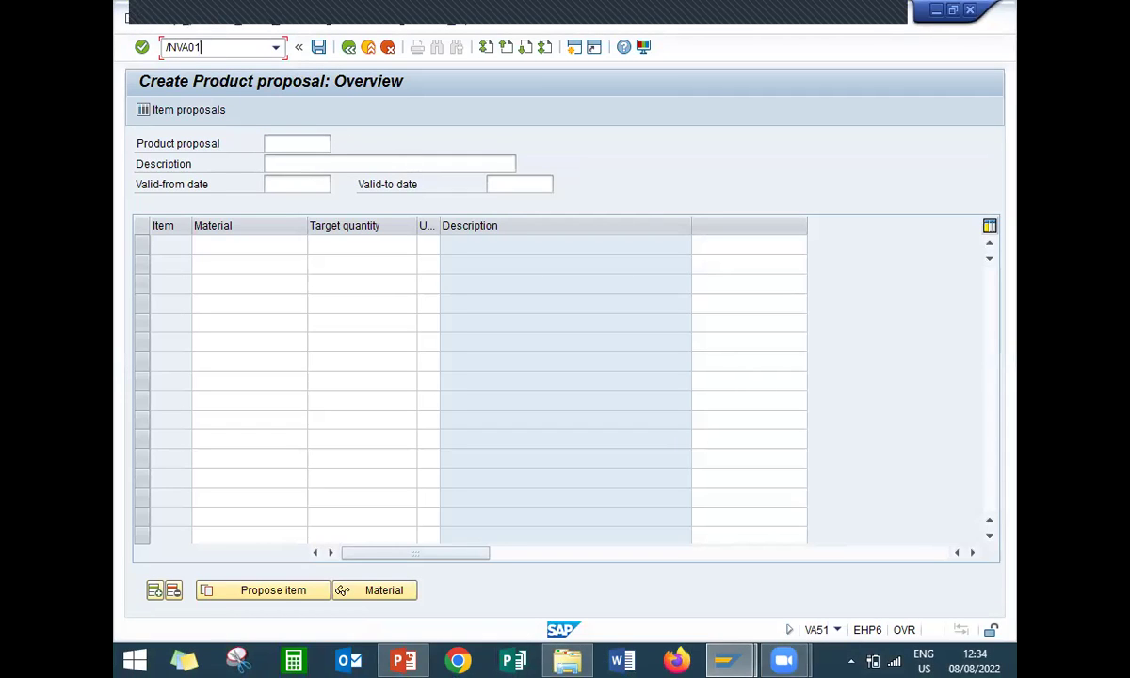
text(/NVA01)
key(Return)
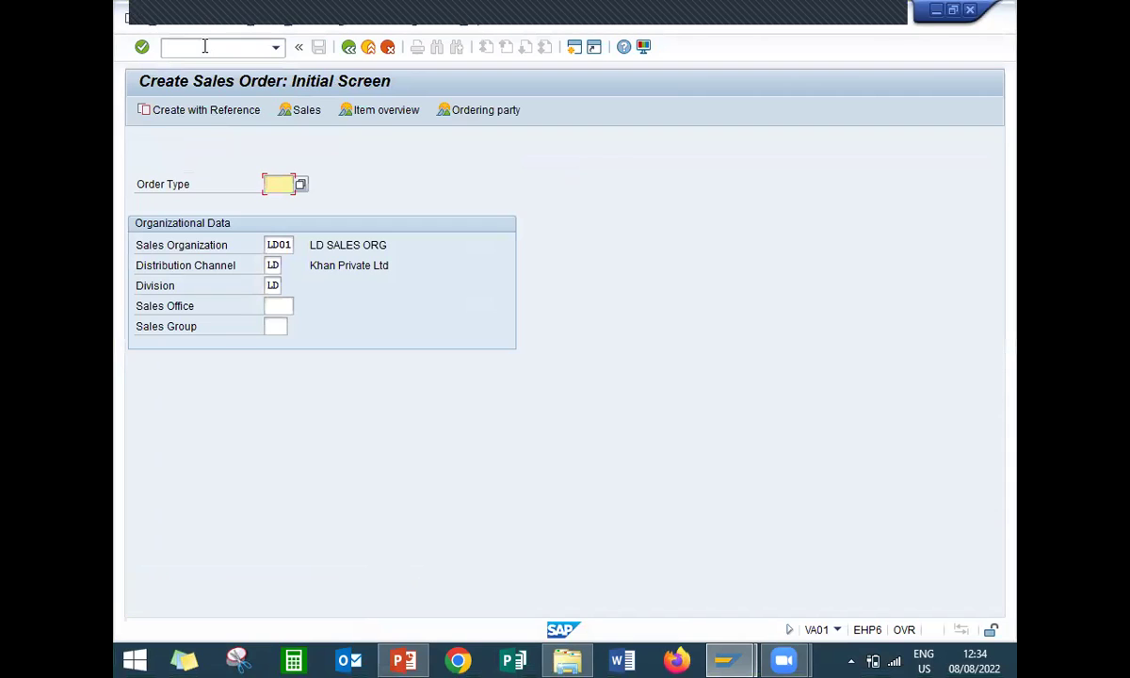
text(or)
key(Return)
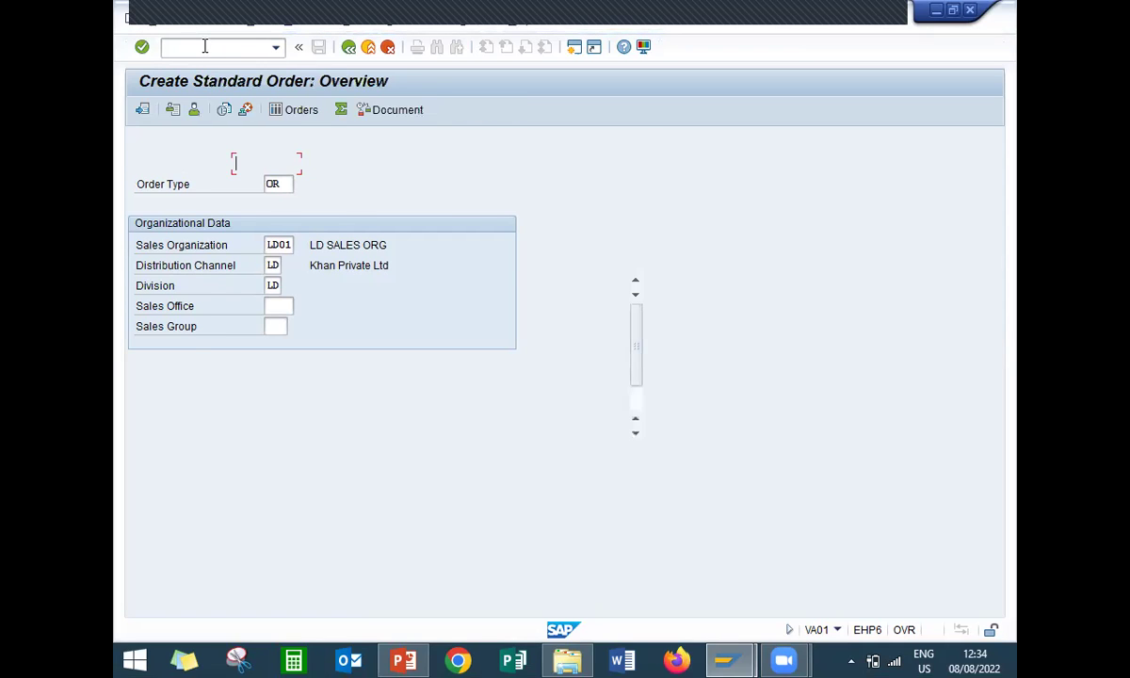
key(BackSpace)
key(Return)
key(Return)
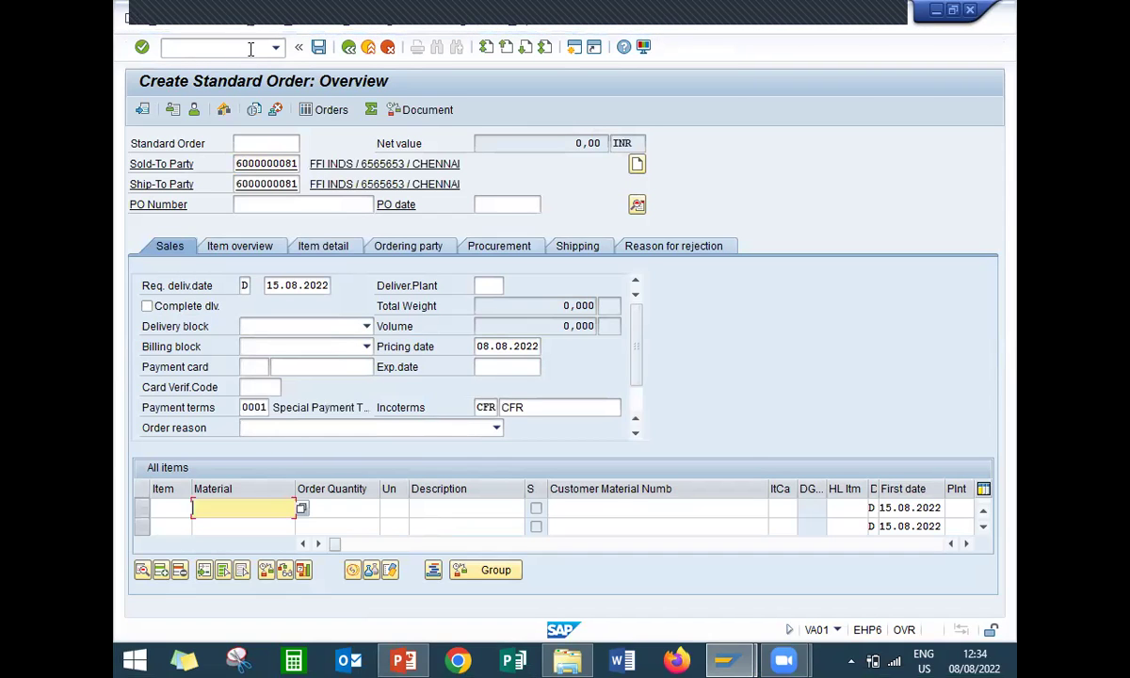
Propose items from sales document 50000062 using 'Default with quantity'
click(247, 20)
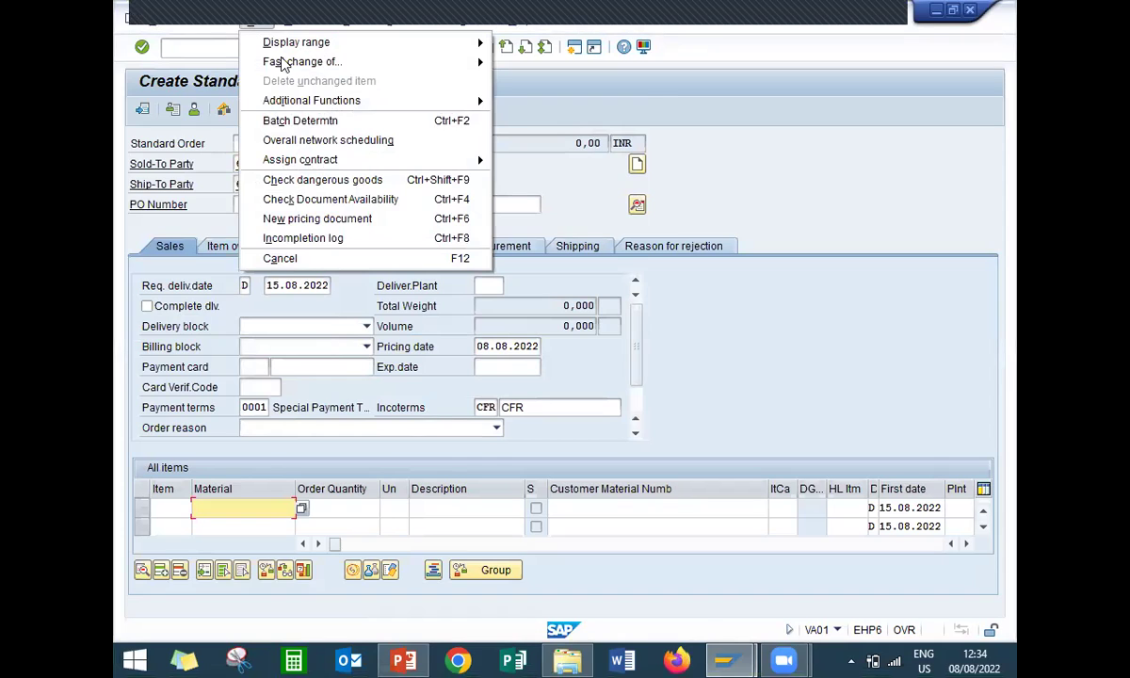
mouse_move(303, 106)
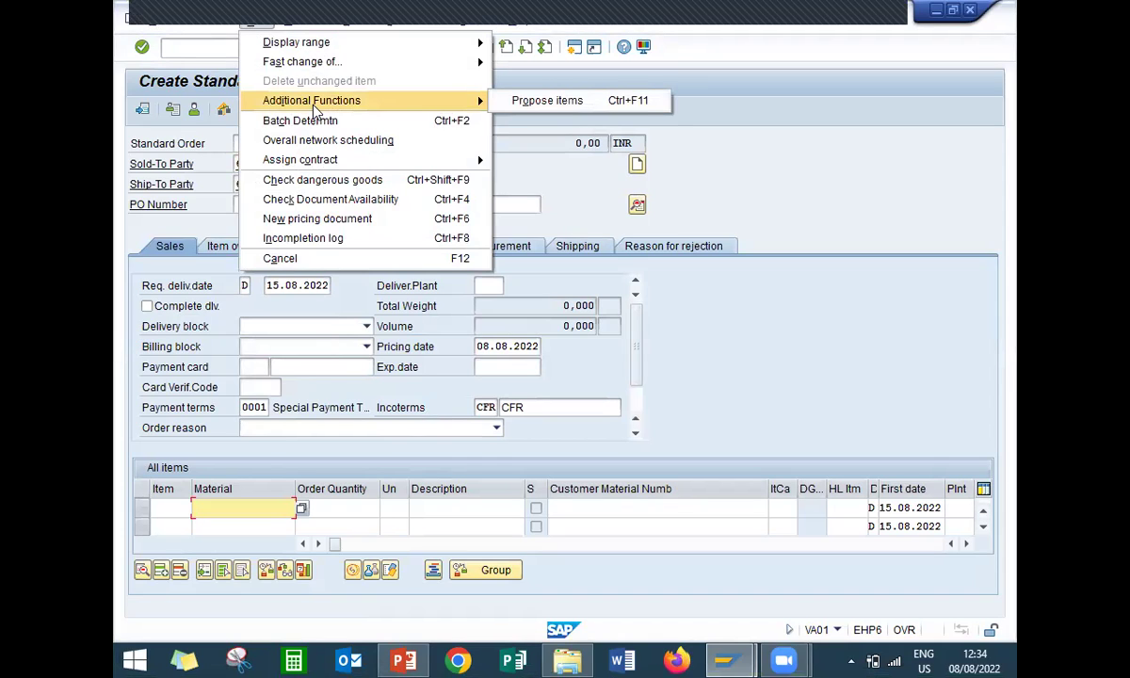
click(544, 101)
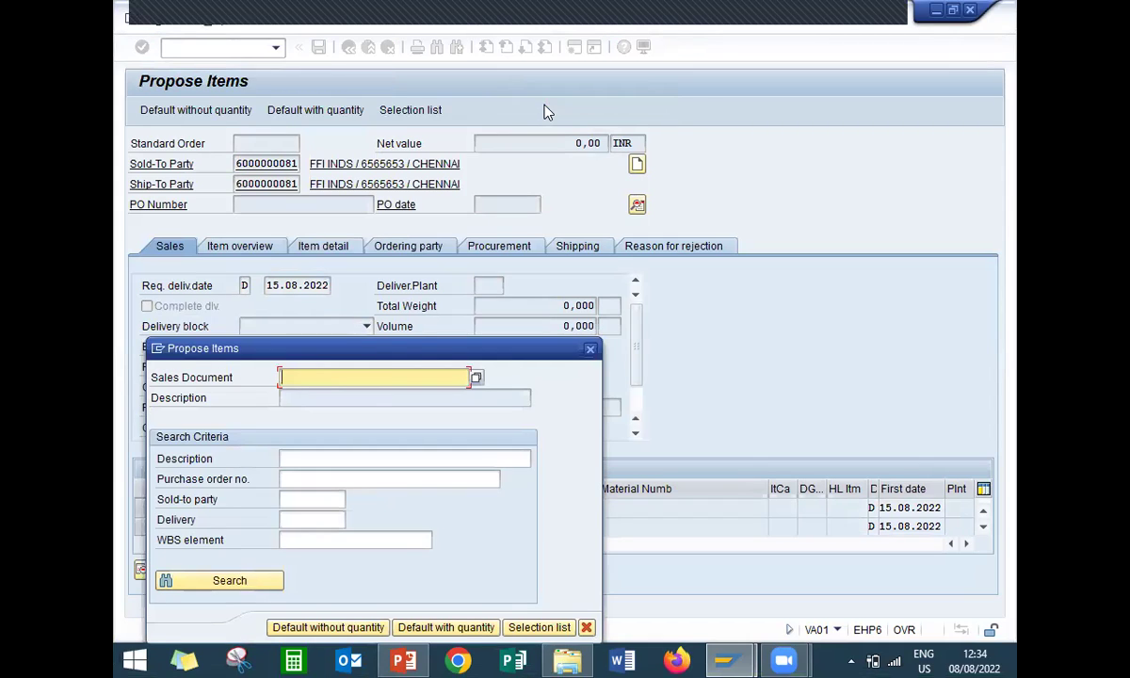
text(50000062)
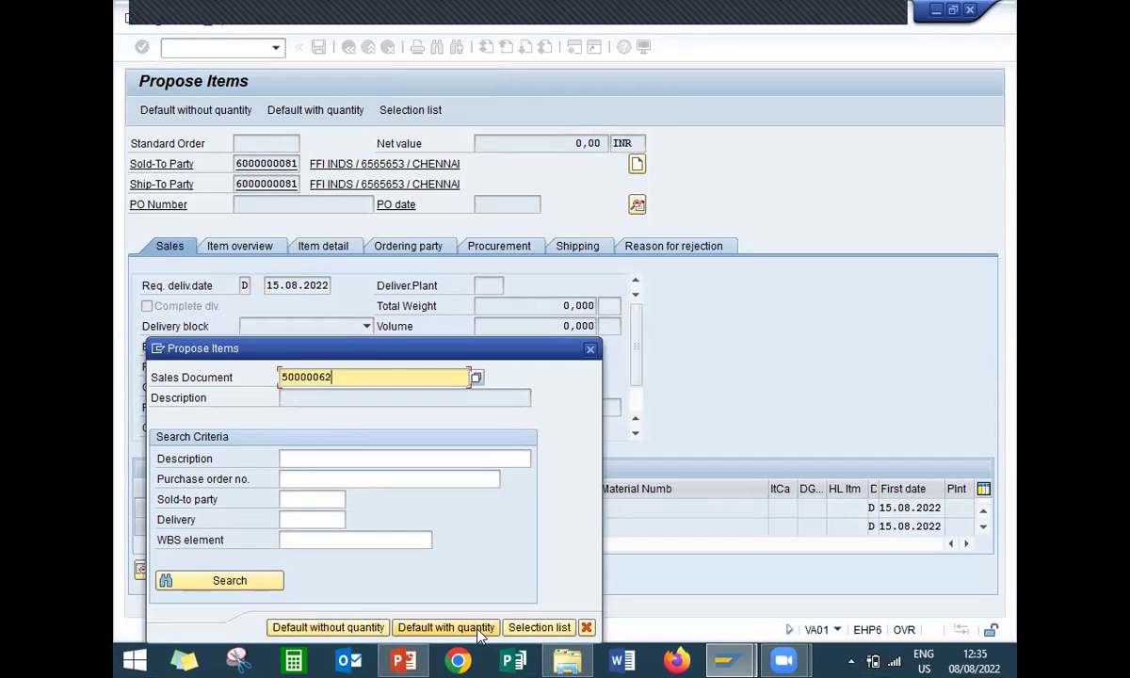
click(476, 629)
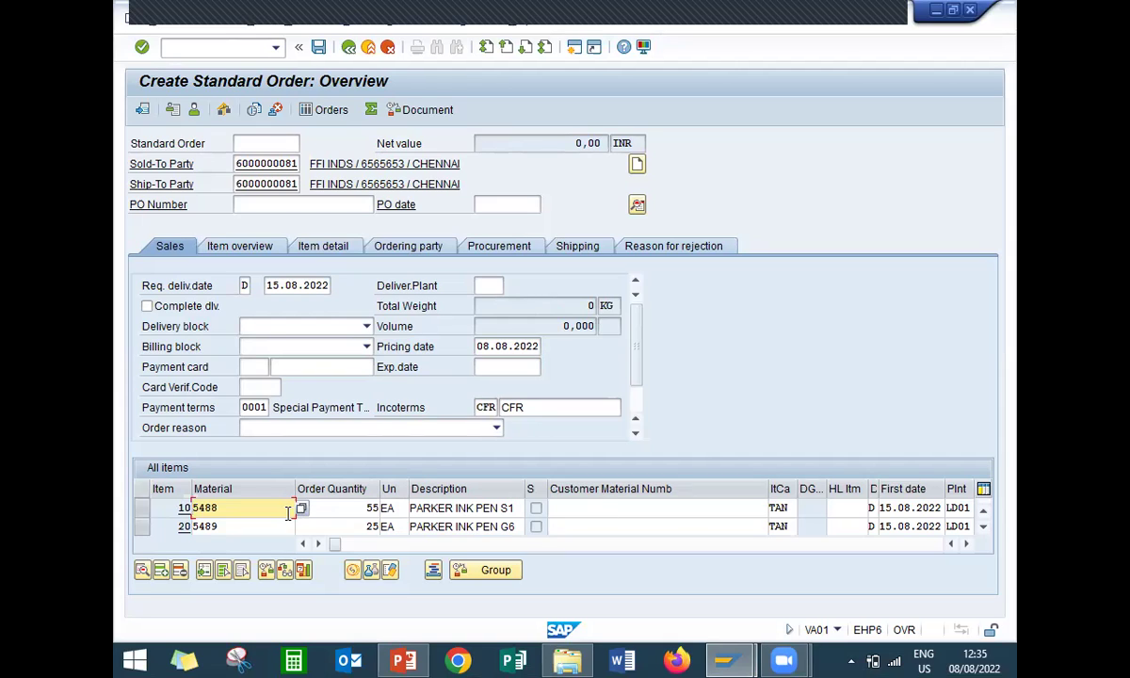
click(358, 507)
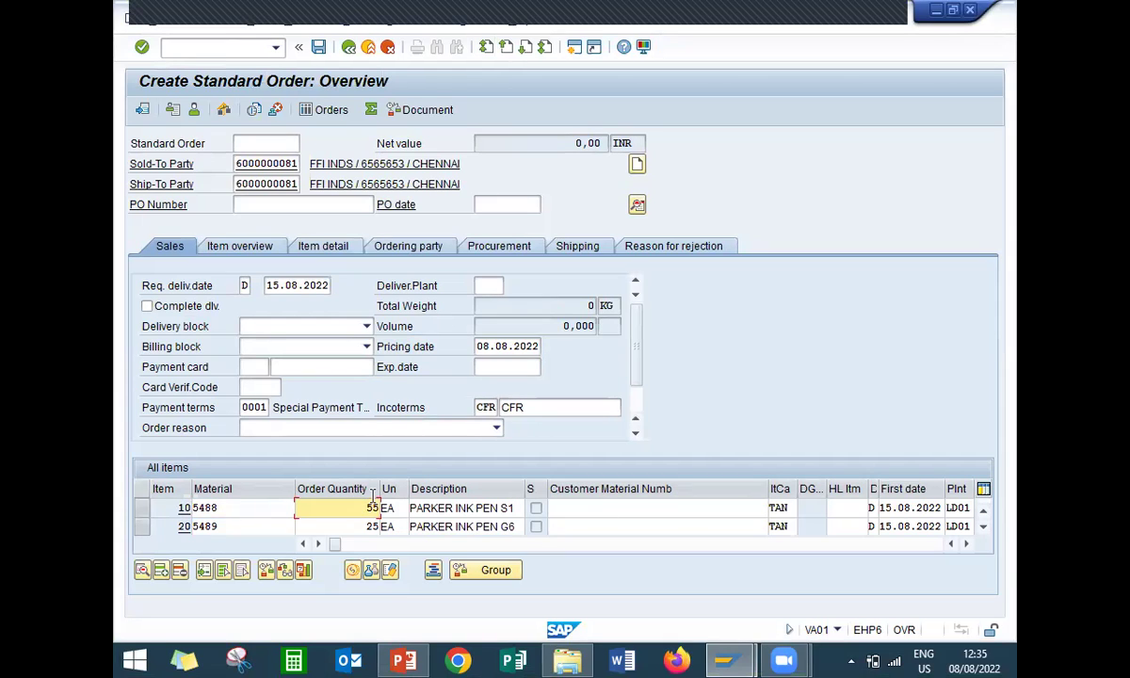
click(984, 528)
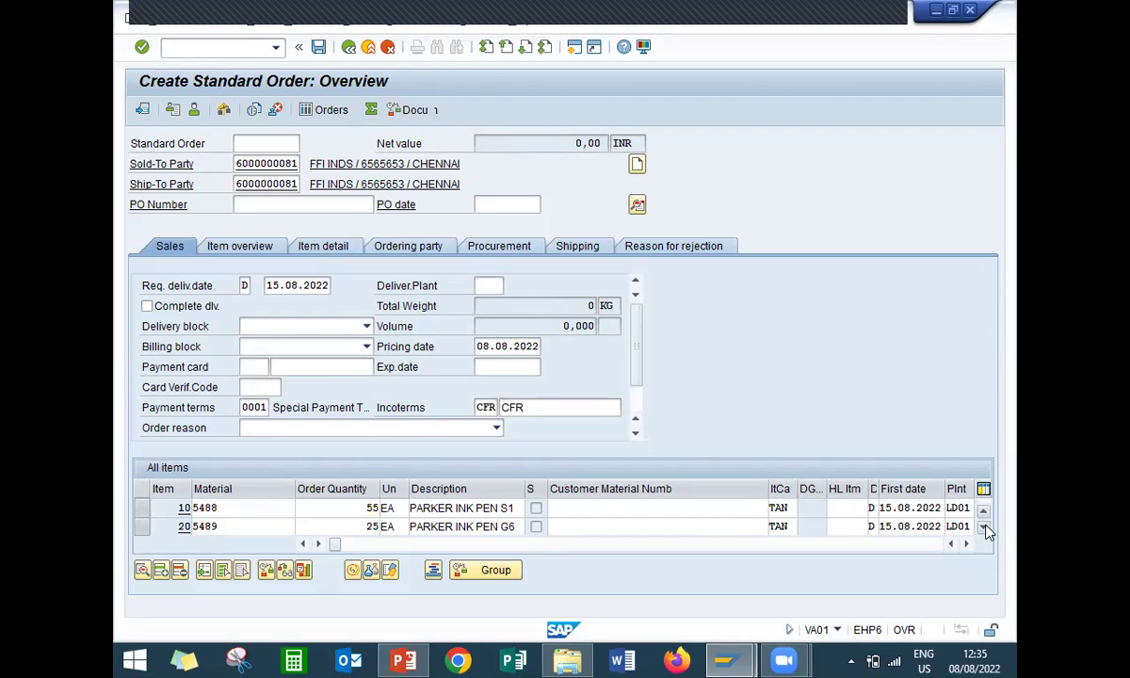
click(984, 529)
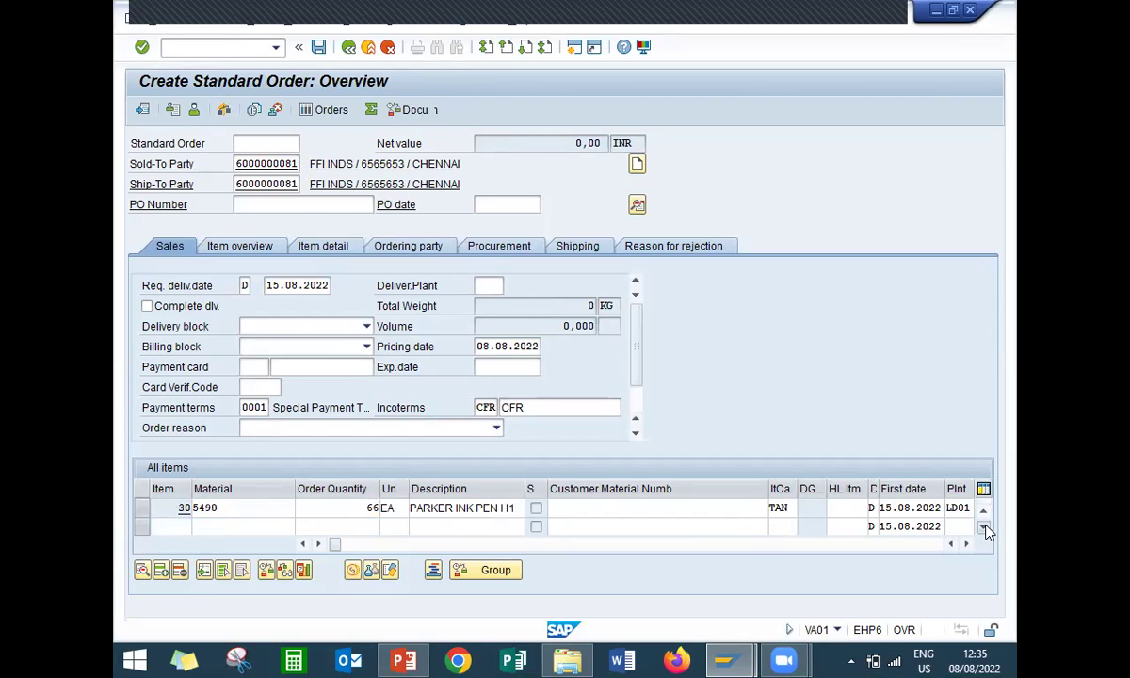
click(984, 528)
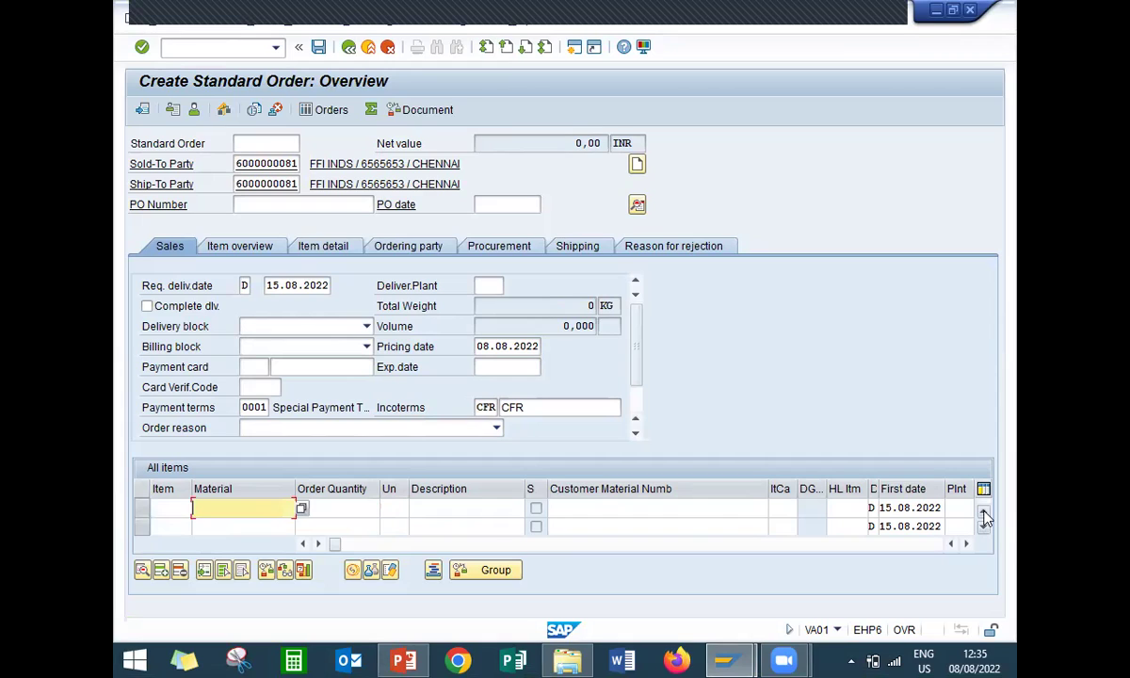
click(982, 513)
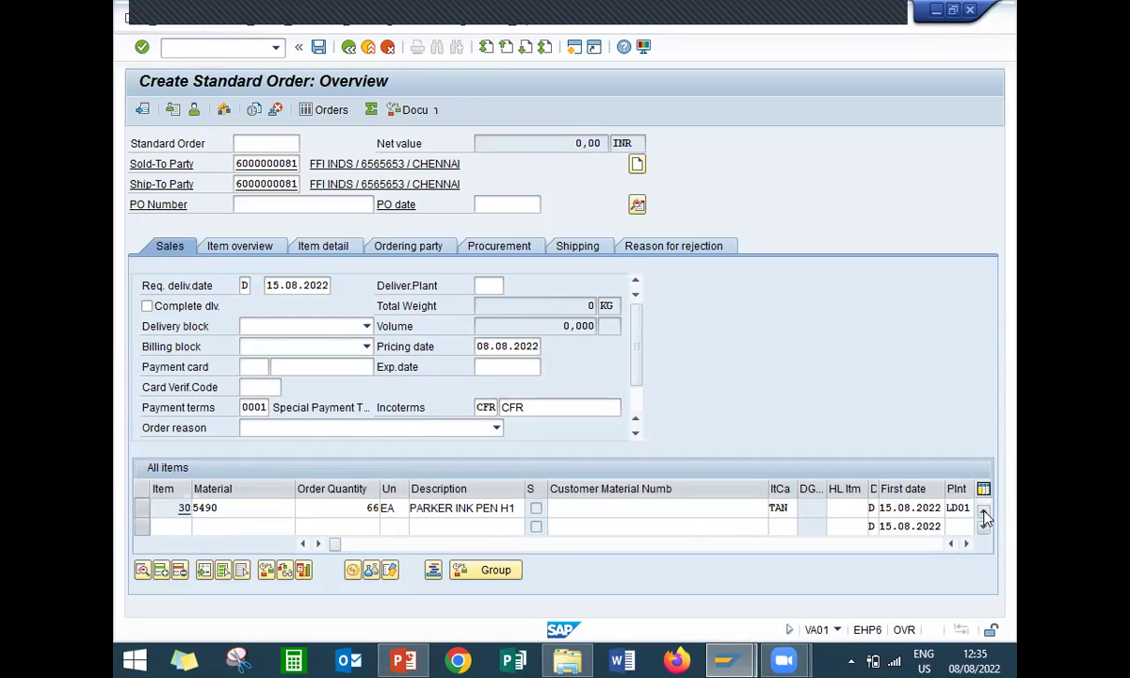
click(982, 513)
click(983, 513)
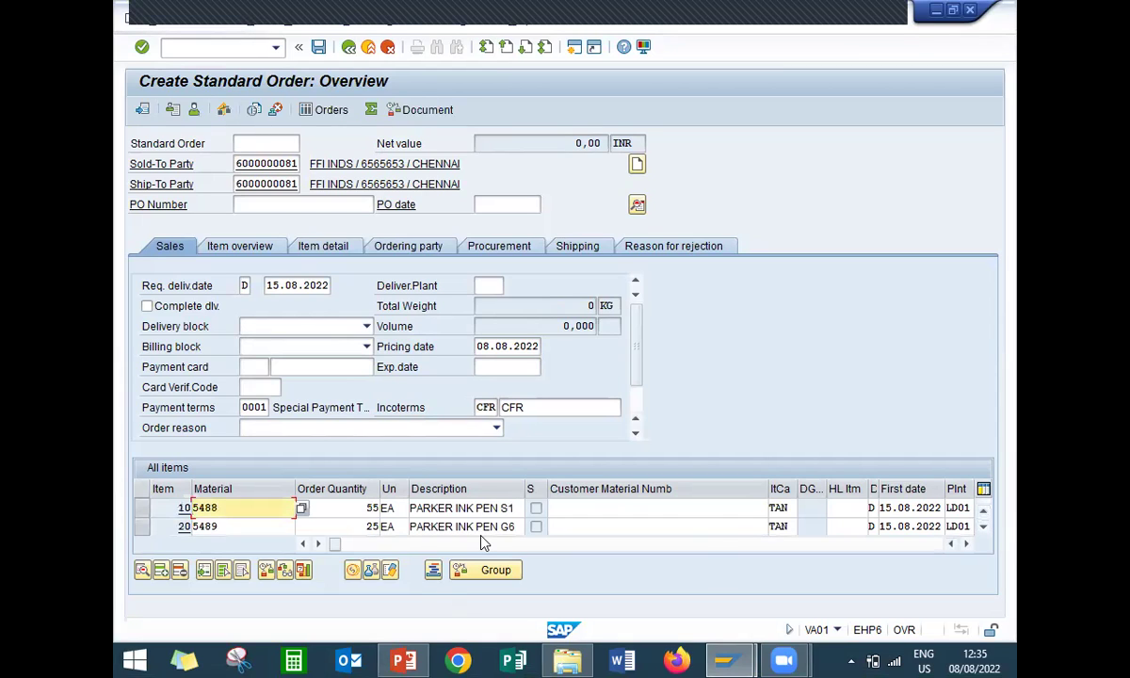
Attempt to save the order, then cancel the incomplete-document prompt
key(Return)
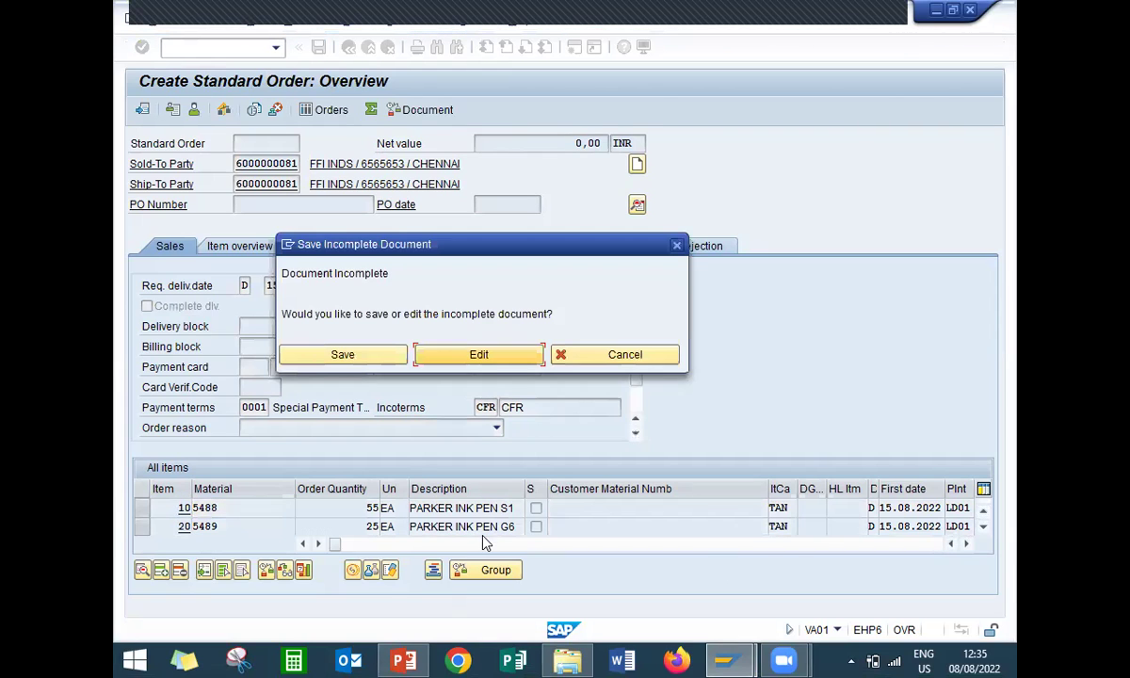
click(613, 357)
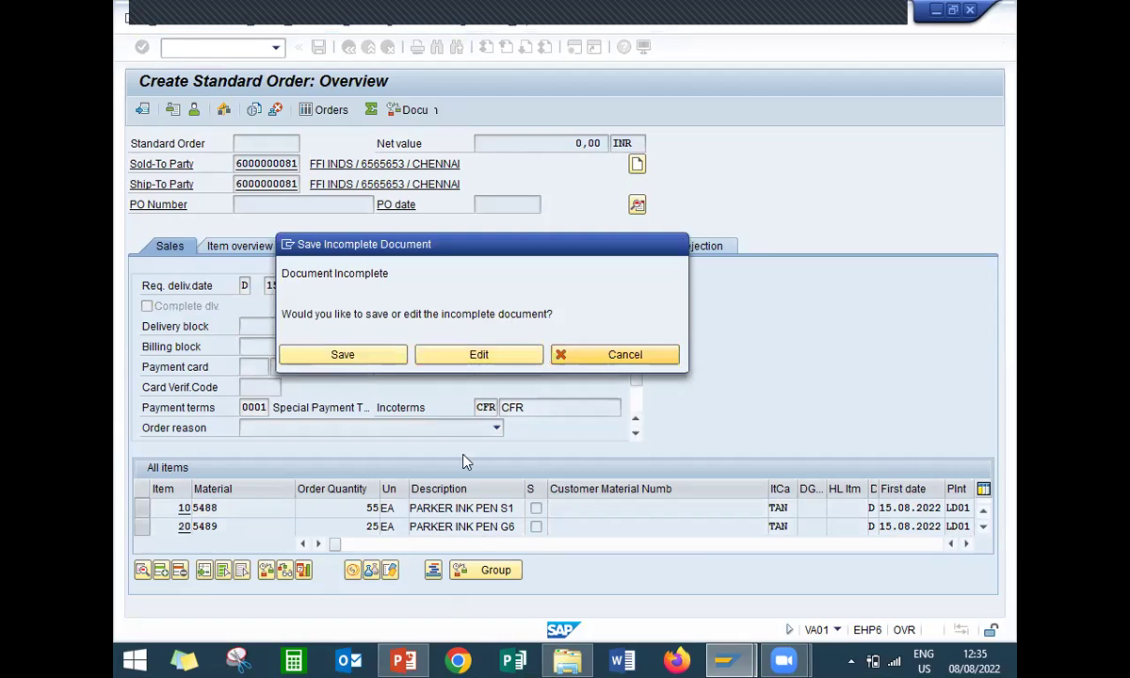
key(Escape)
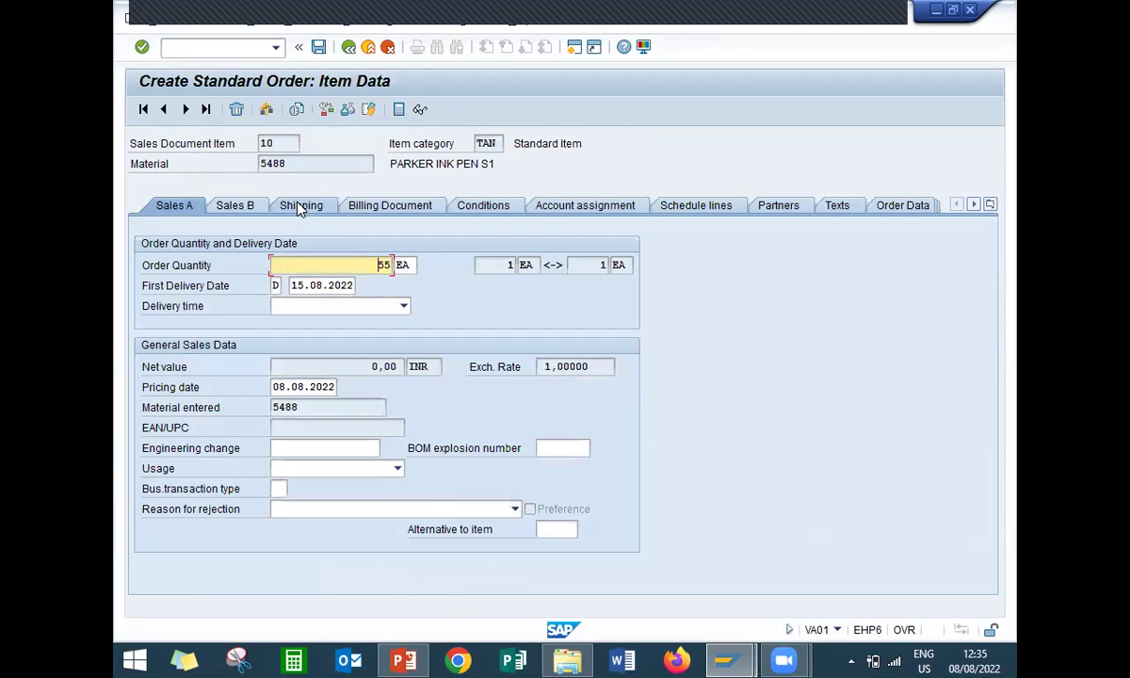
Enter net and gross weight 10 KG for item 10 (5488) on its Shipping data
click(299, 206)
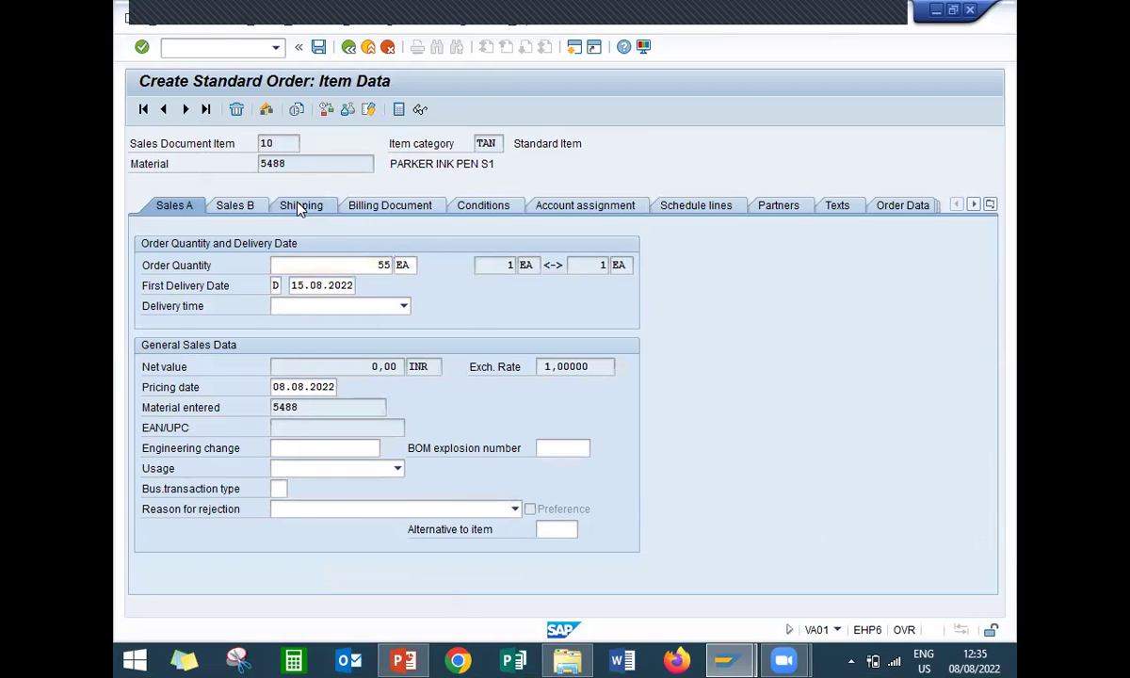
click(322, 523)
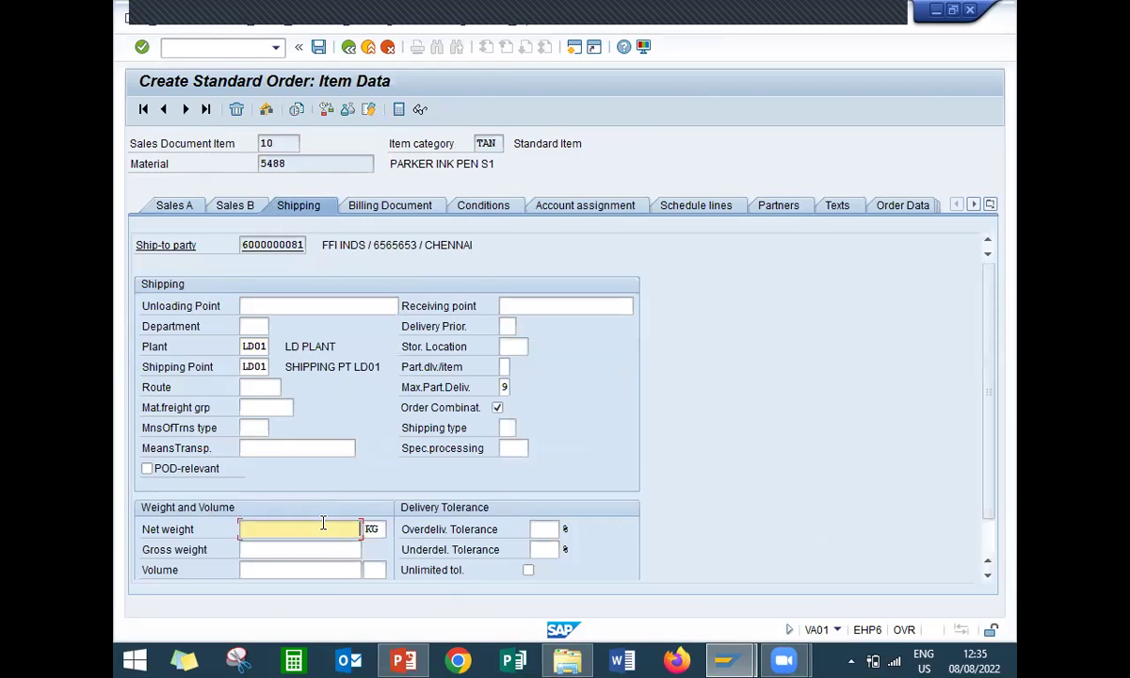
text(10)
key(Return)
key(Tab)
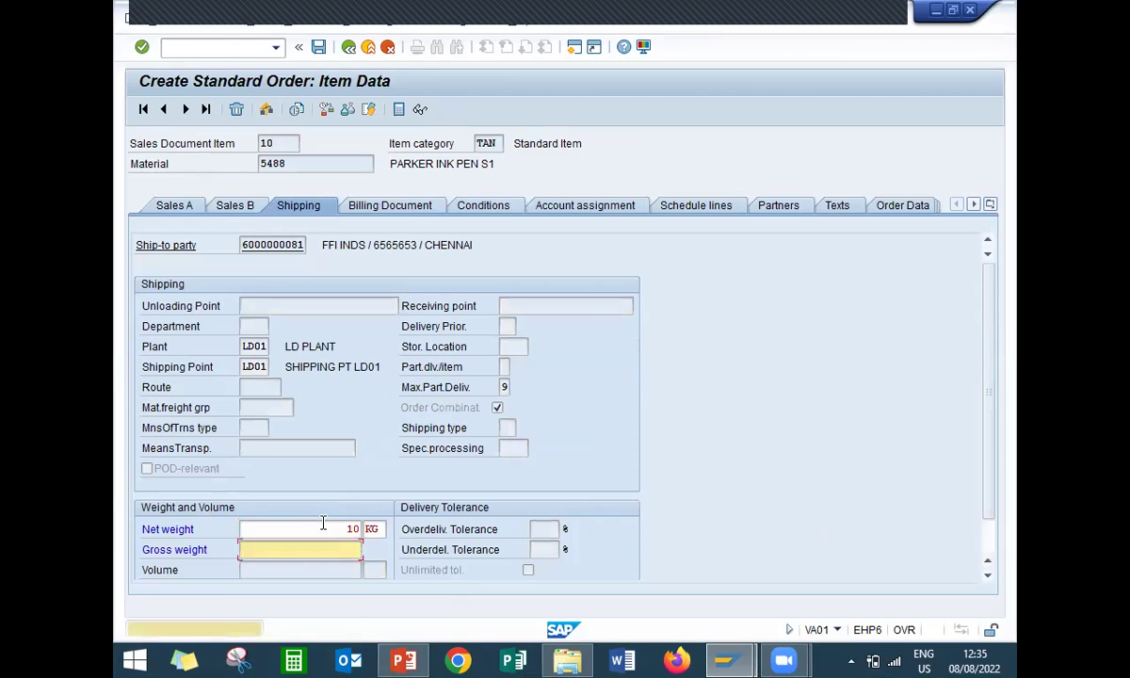
text(10)
key(Return)
key(Return)
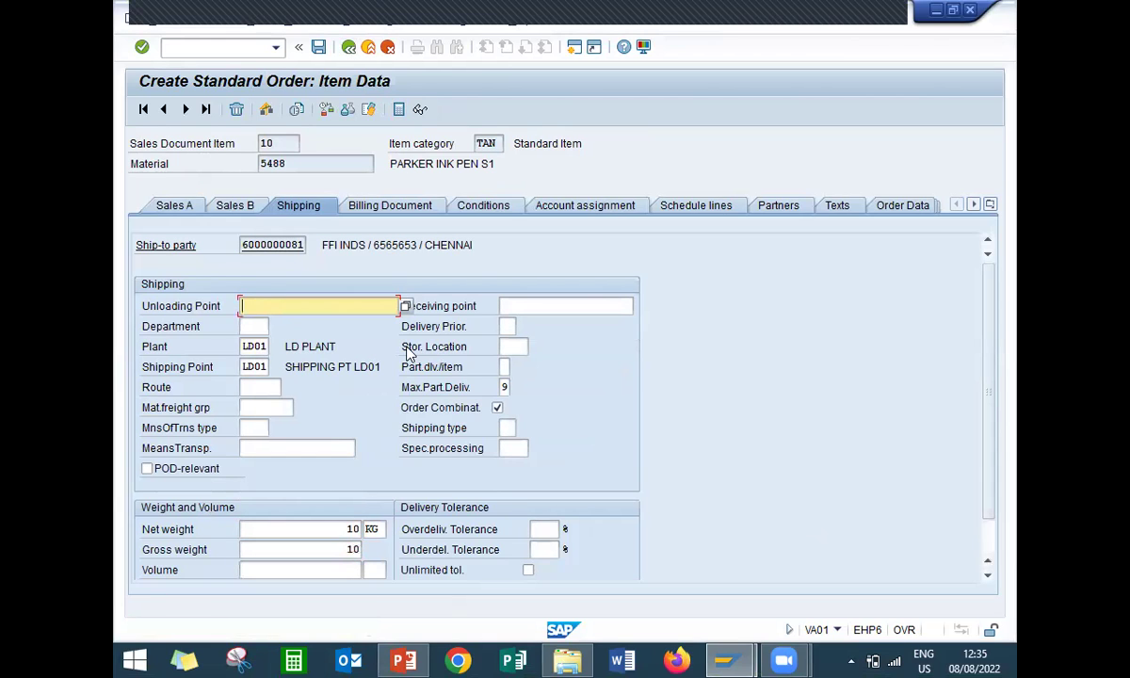
click(348, 47)
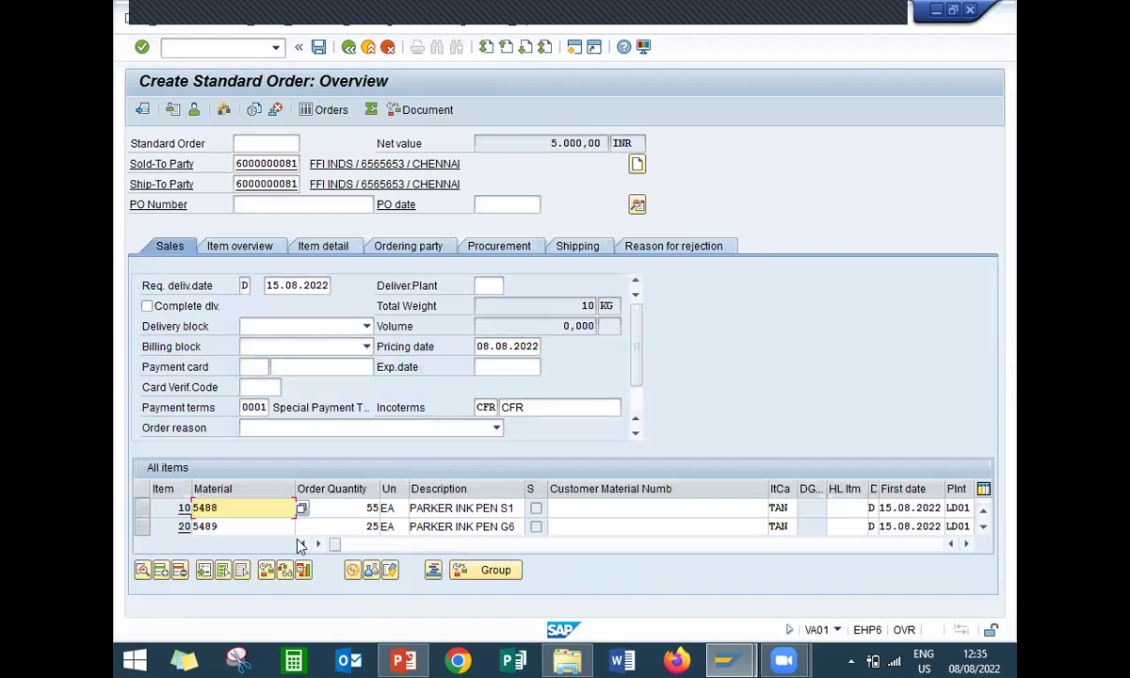
Enter net and gross weight 10 KG for item 20 (5489)
double_click(263, 528)
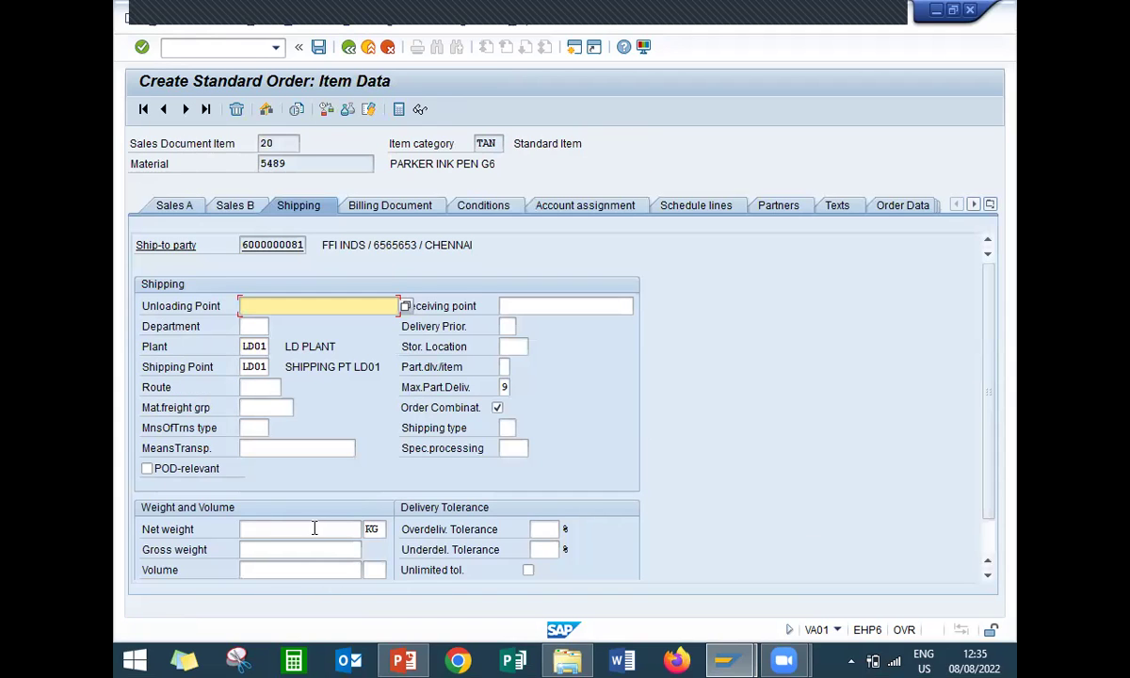
click(320, 528)
text(10)
key(Return)
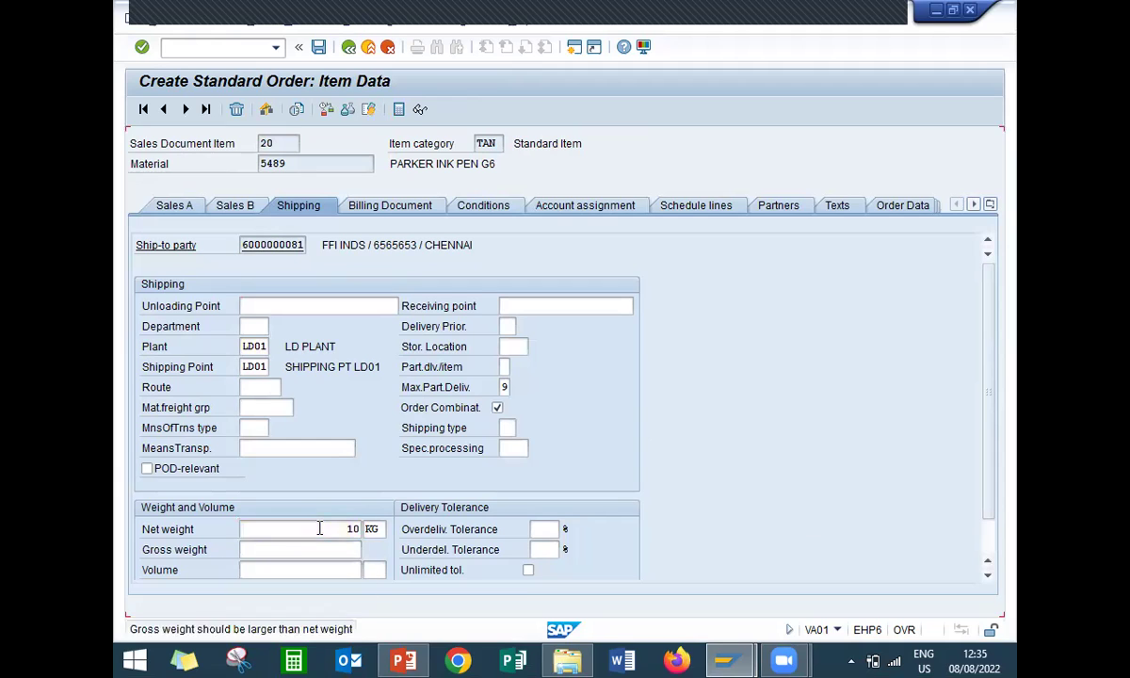
text(10)
key(Return)
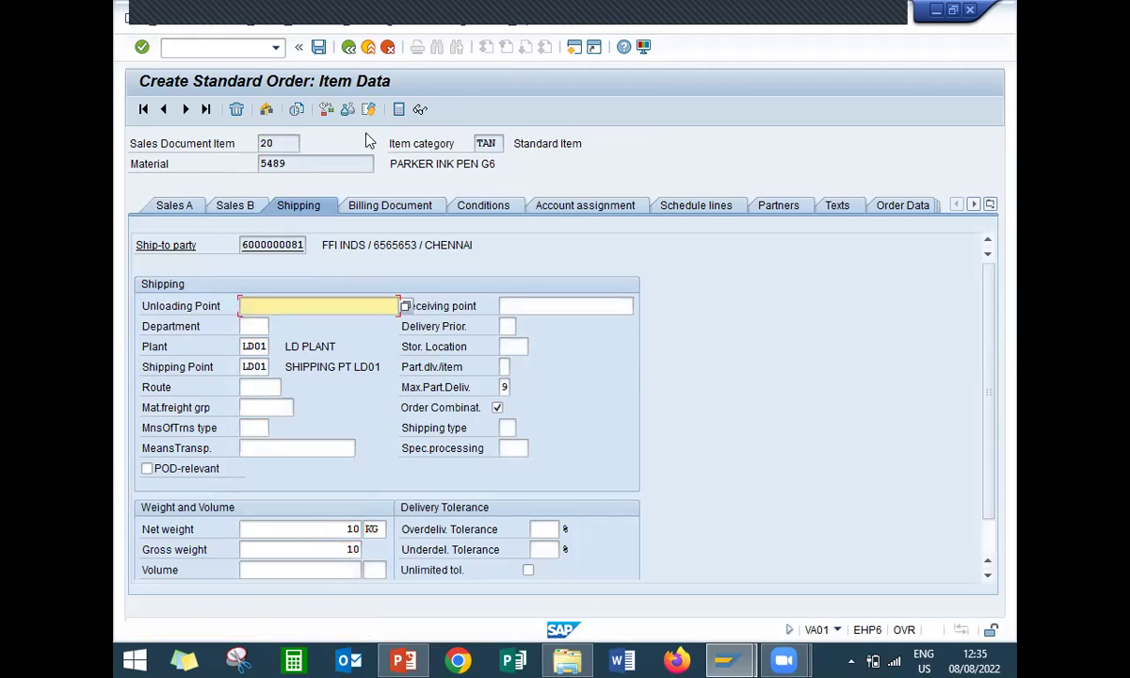
click(348, 48)
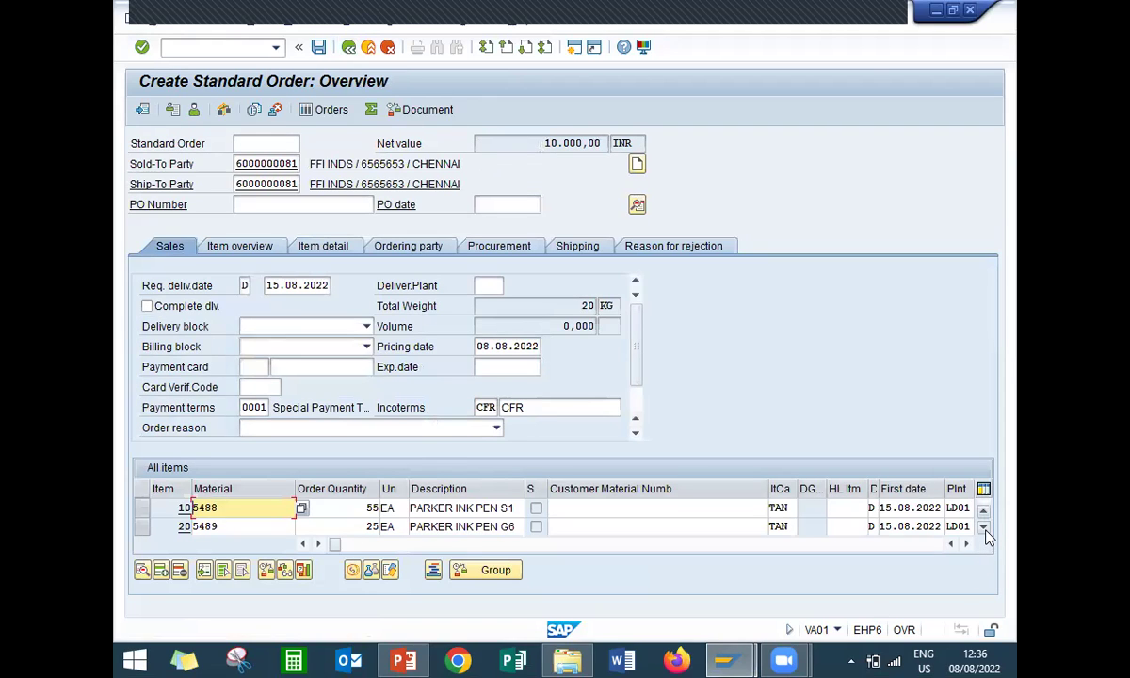
Open item 30 (5490) and enter net weight 10 KG
click(983, 527)
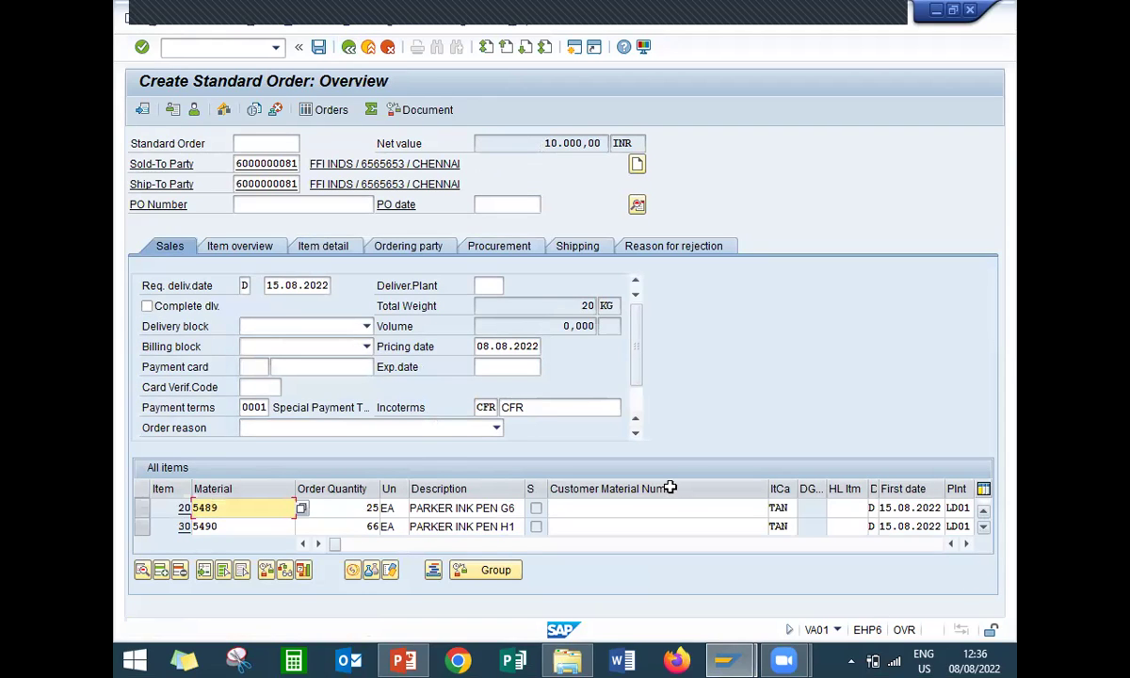
click(341, 525)
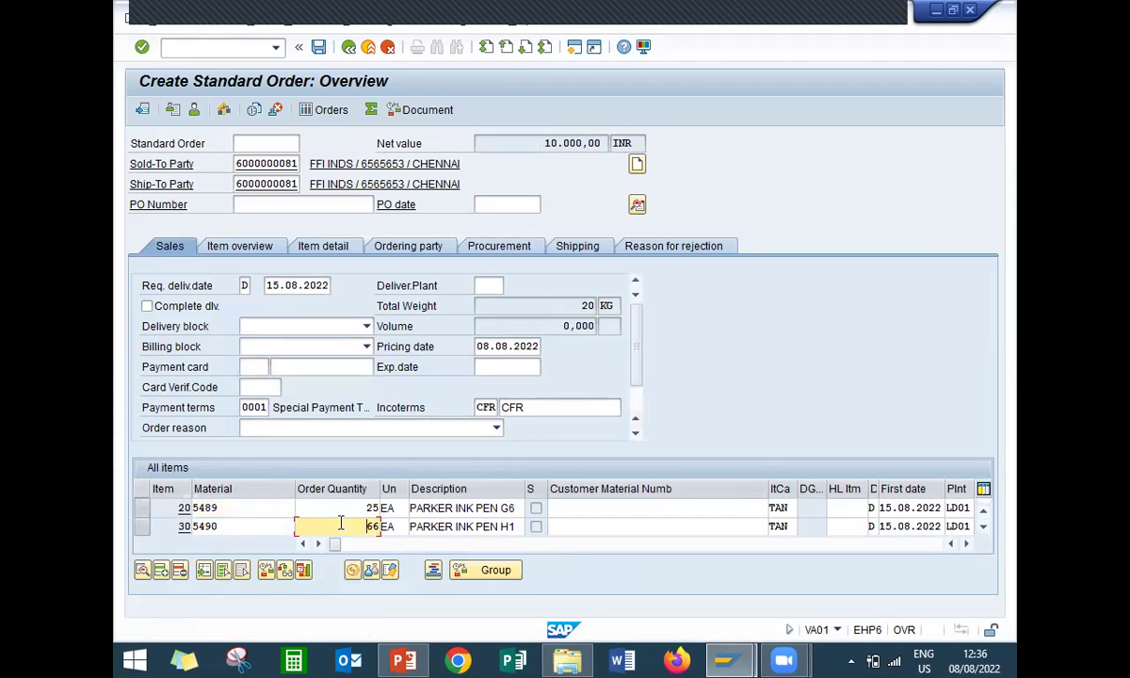
double_click(341, 526)
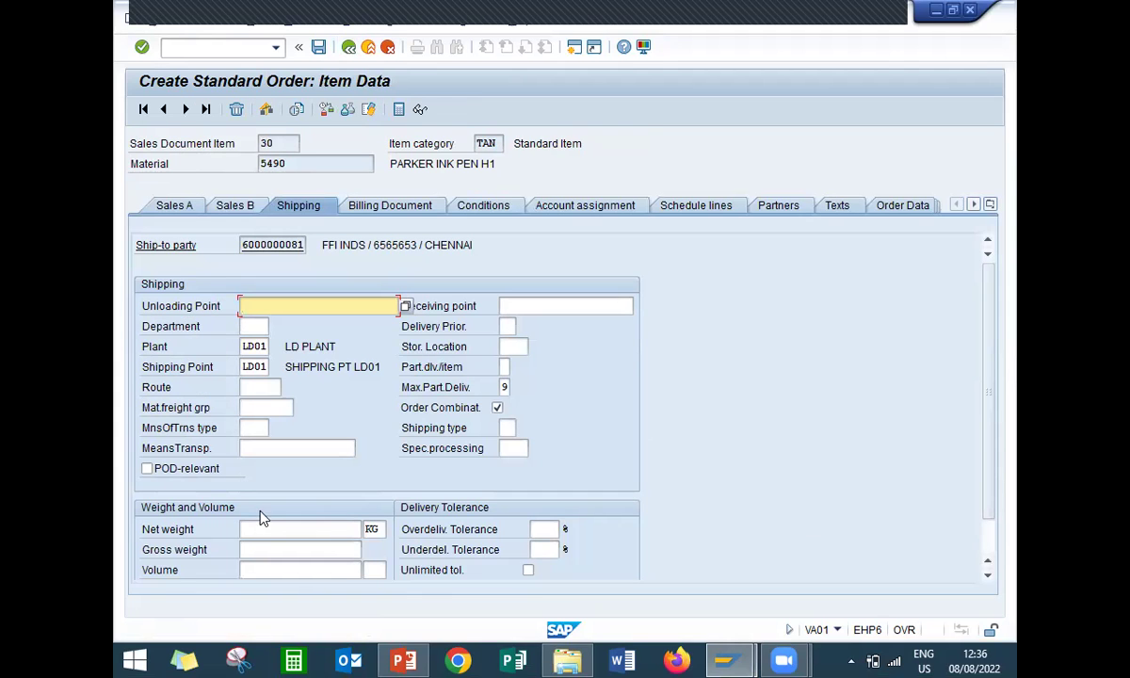
click(261, 528)
text(10)
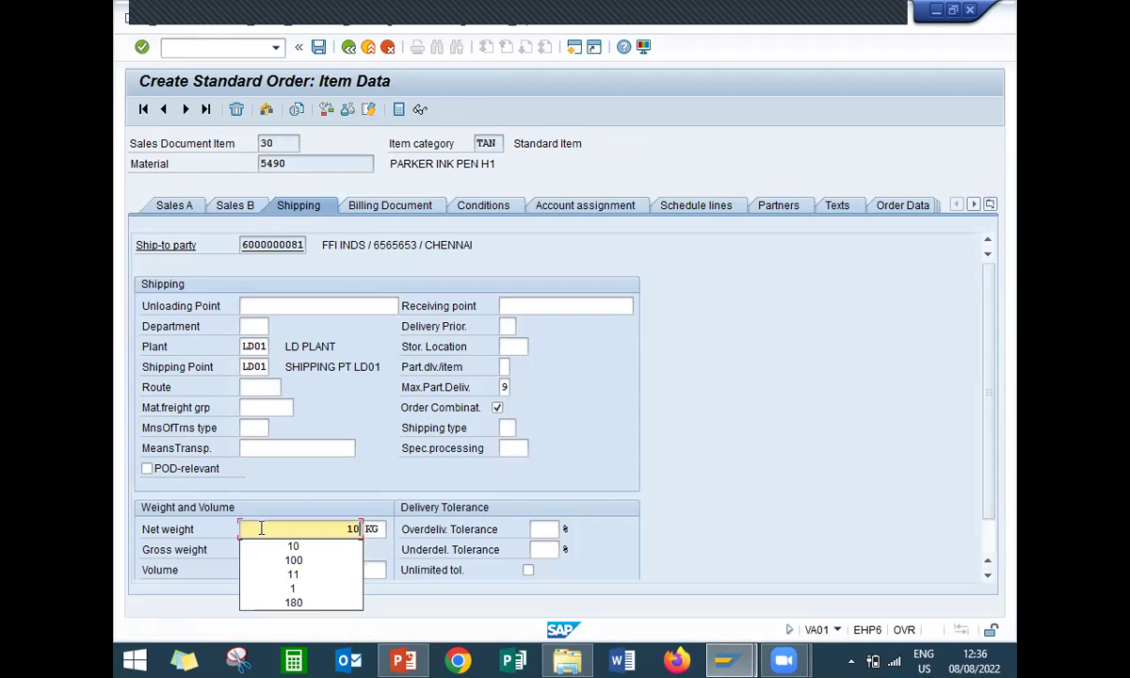
key(Return)
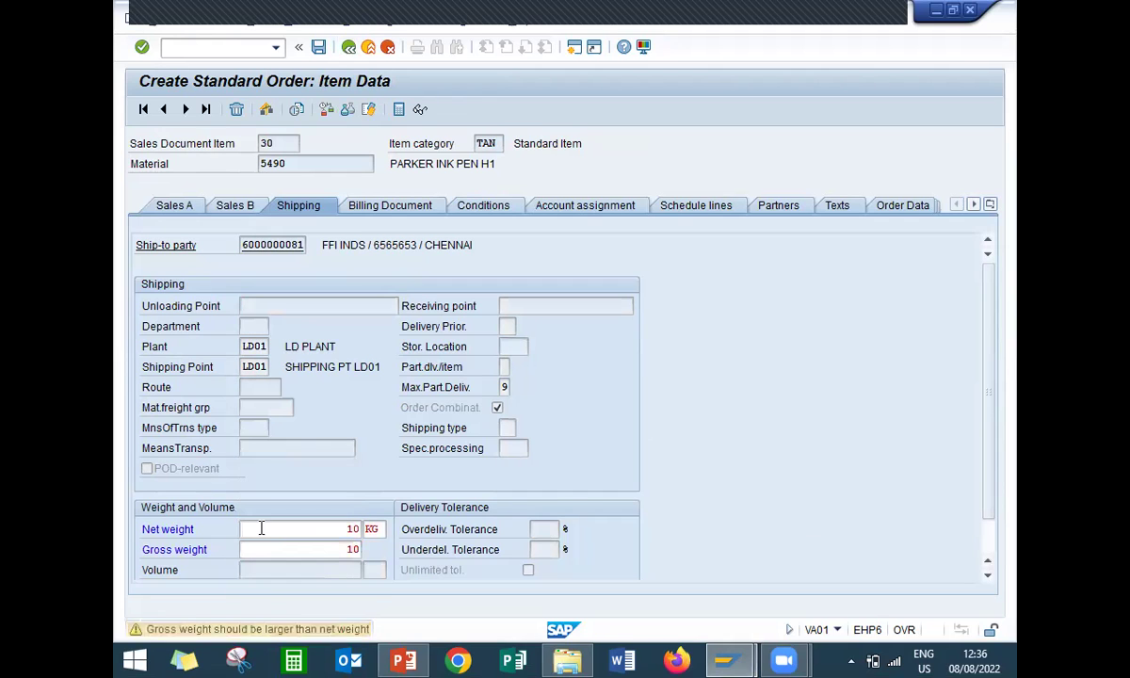
Save the completed standard order with all item weights entered
click(321, 49)
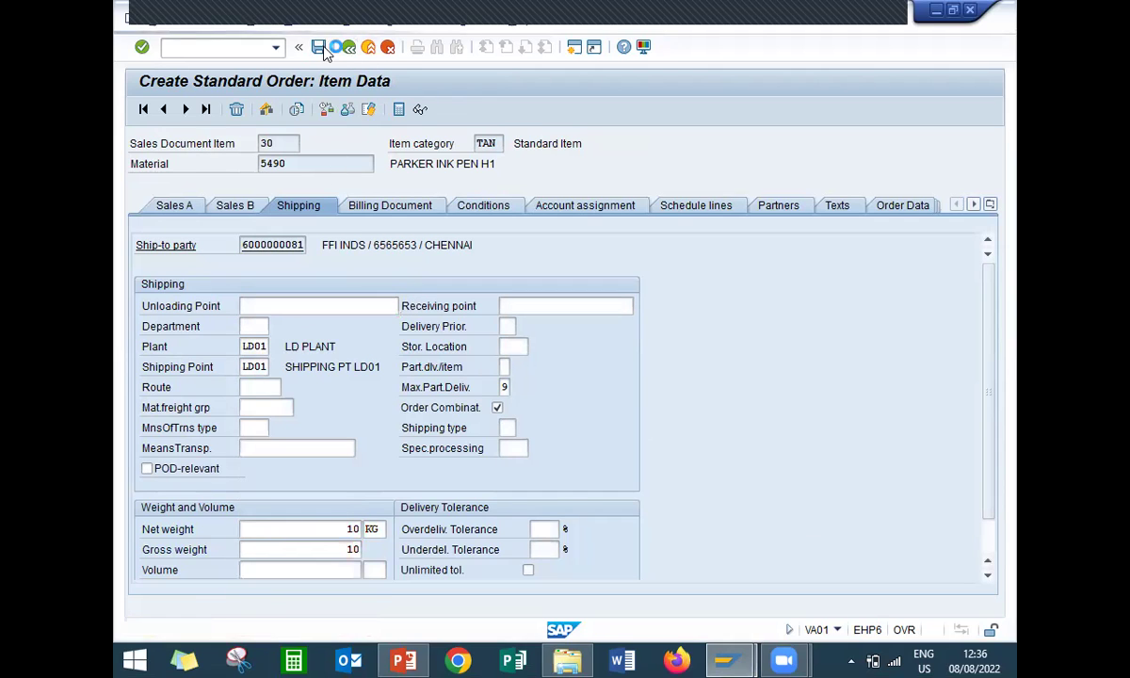